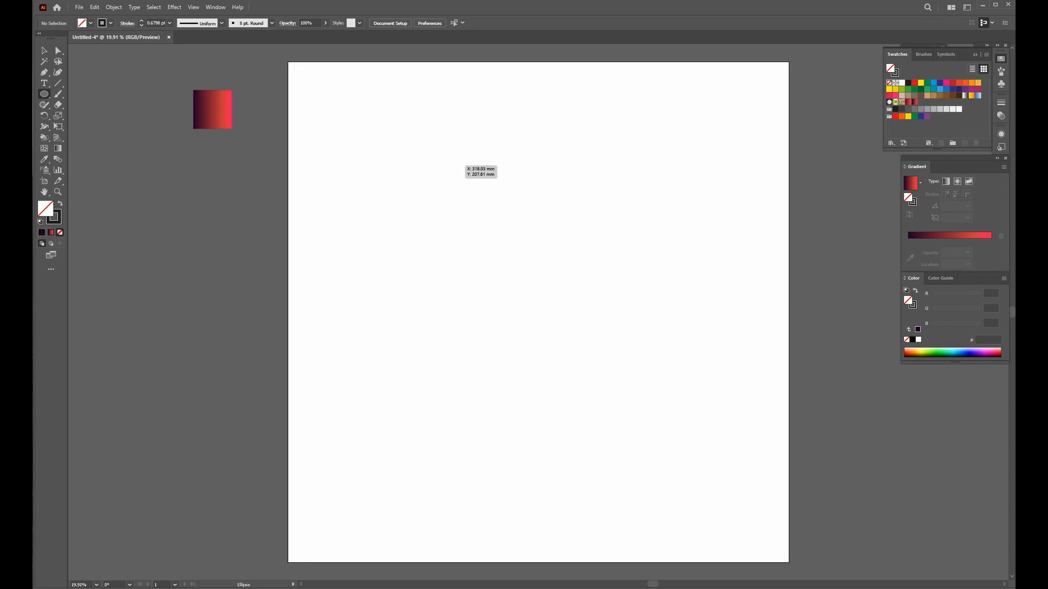
- Draw a circle about 181 mm across in the artboard's upper middle and place a duplicate directly below it, edges touching
drag(454, 161, 545, 252)
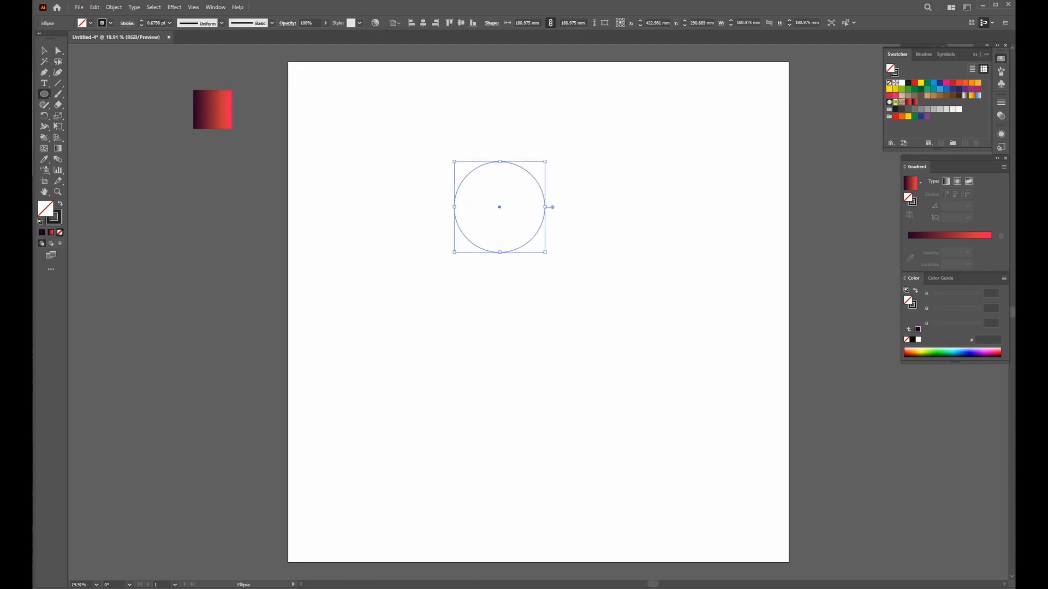
drag(499, 207, 534, 161)
click(95, 7)
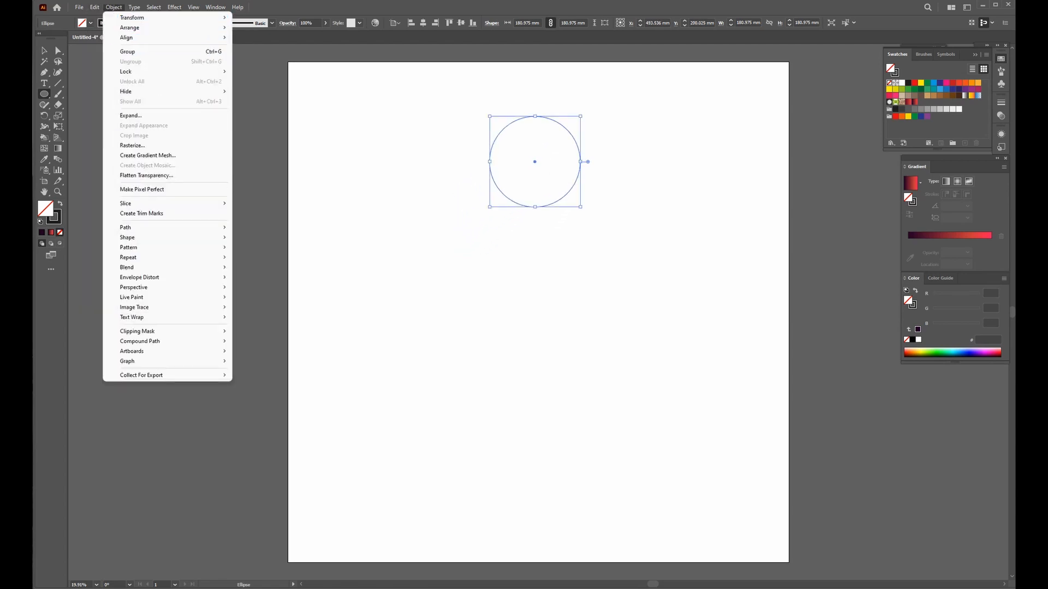
click(111, 52)
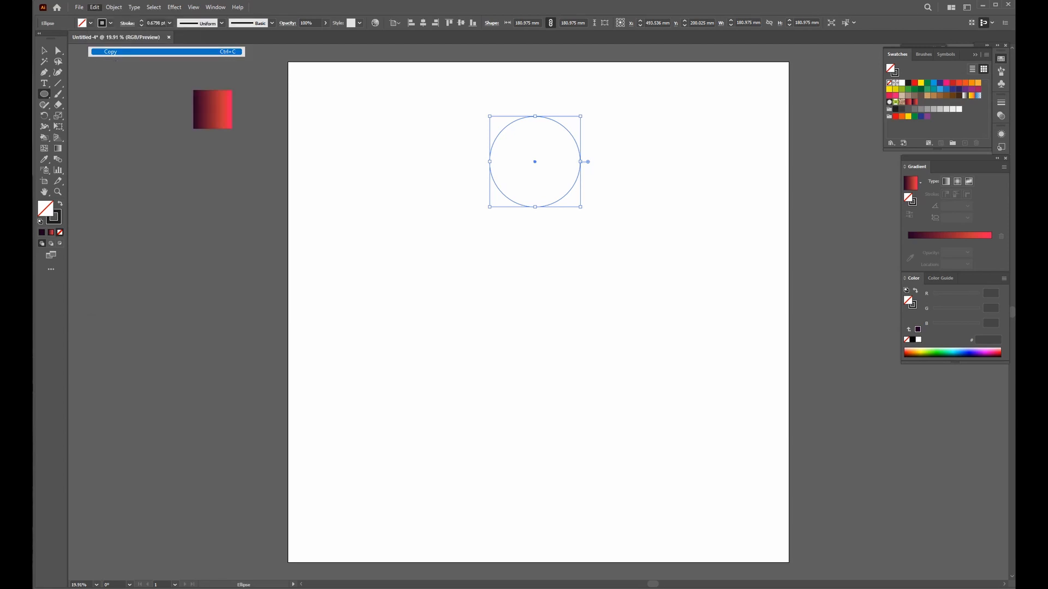
click(95, 7)
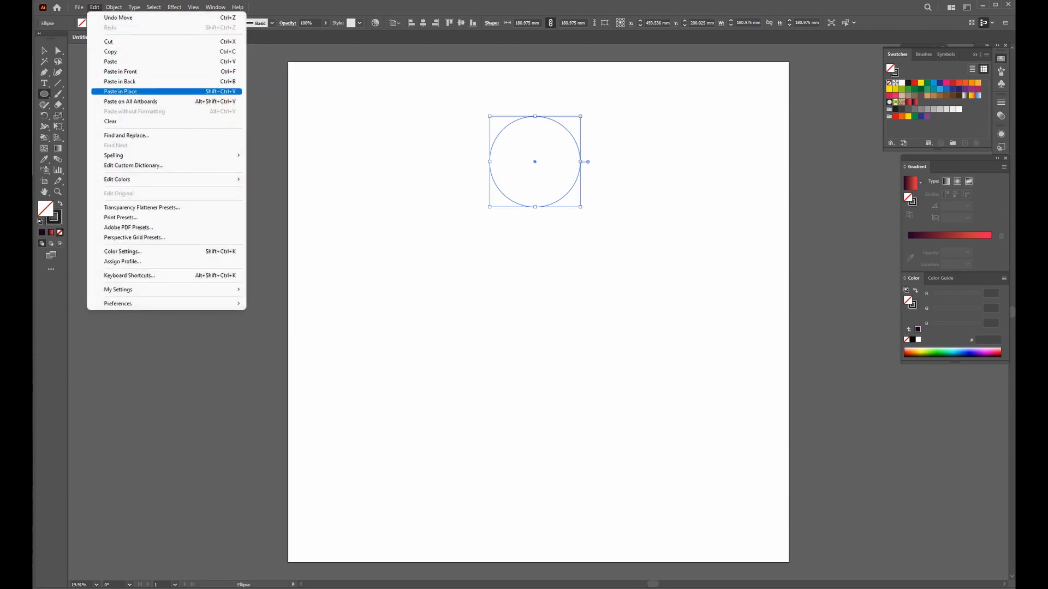
click(120, 91)
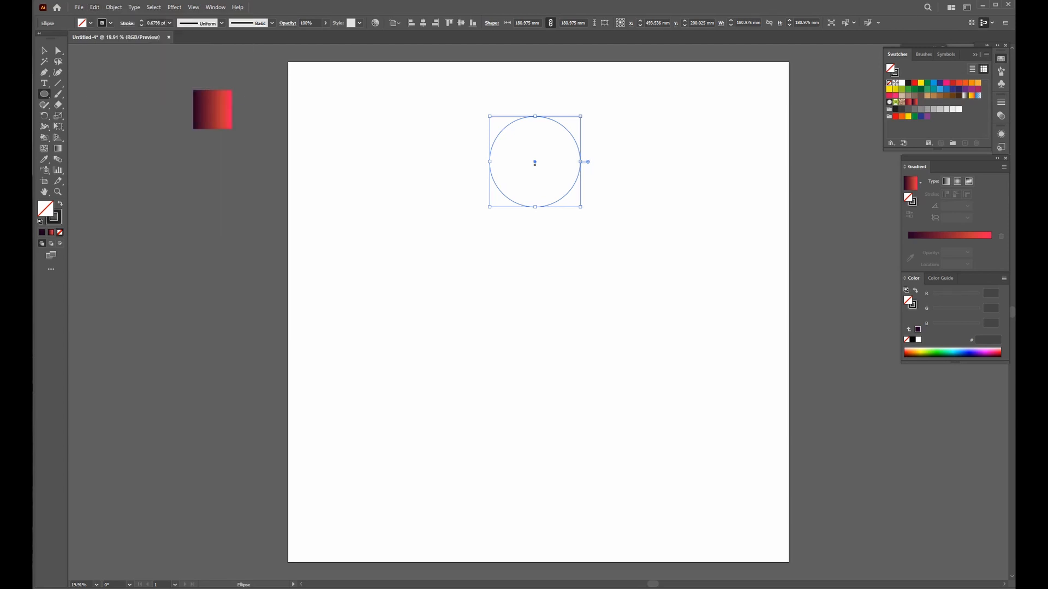
drag(535, 163, 535, 252)
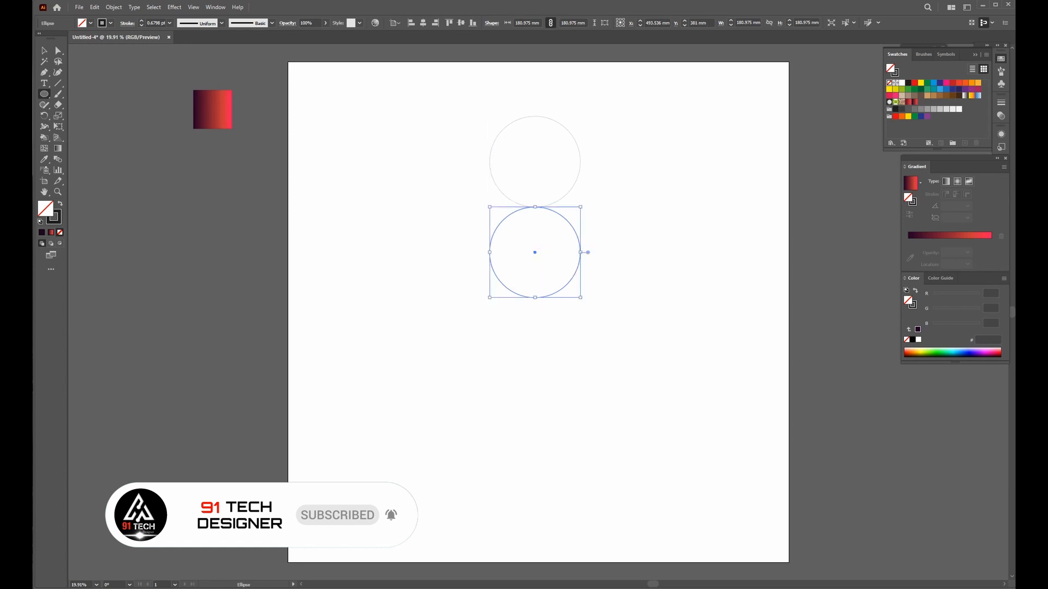
- Duplicate the second circle in place and move the copy straight down until it touches the circle above, forming a column of three
click(94, 7)
click(110, 51)
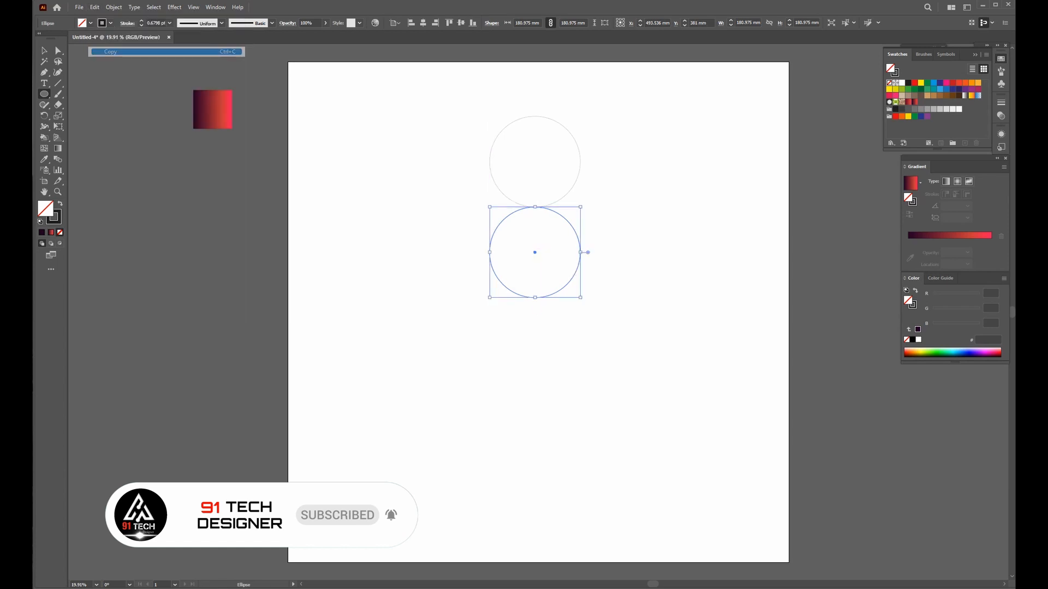
click(94, 7)
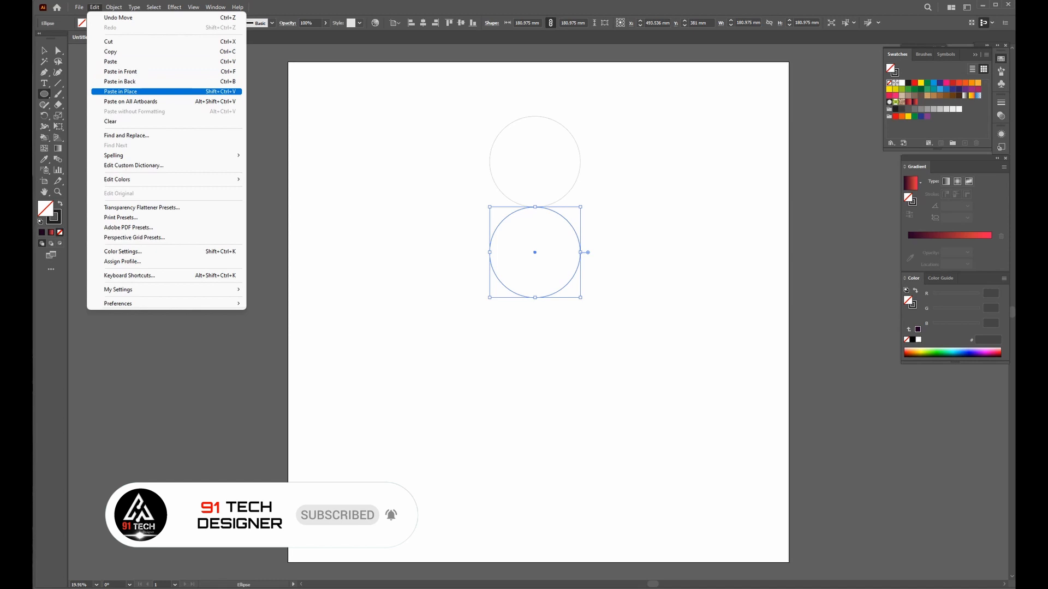
click(120, 91)
drag(534, 253, 535, 343)
key(v)
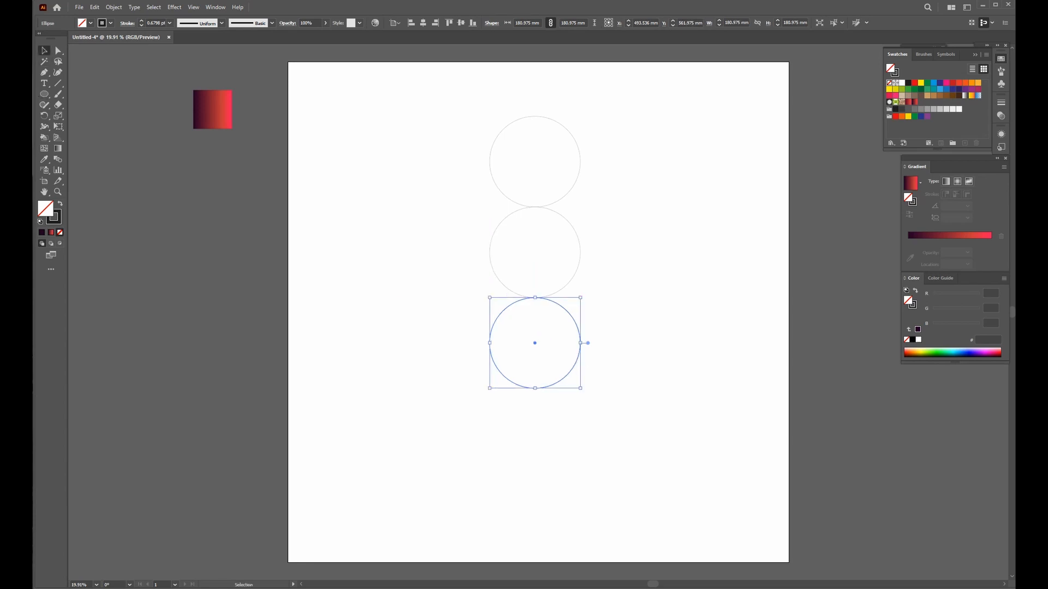
drag(609, 114, 473, 385)
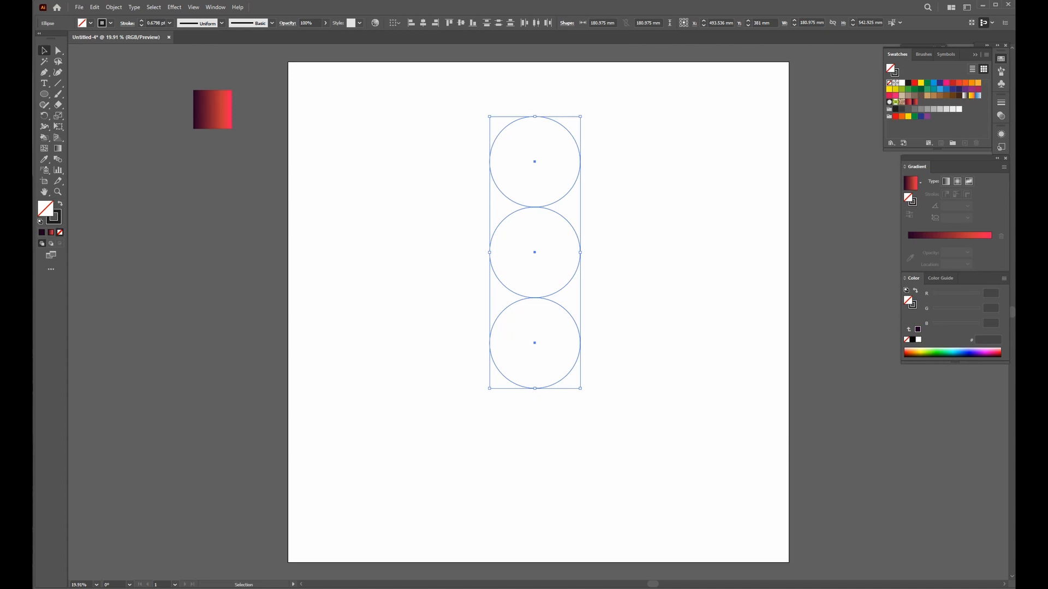
key(ctrl+shift+a)
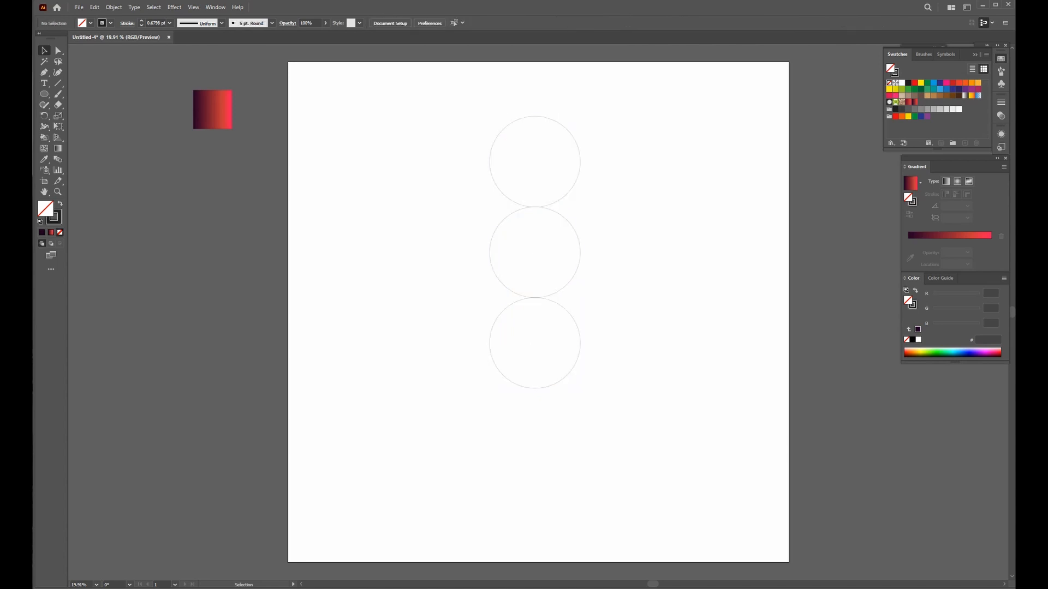
- Duplicate the middle circle in place and scale the copy proportionally to about 362 mm so it encloses the upper two circles
click(557, 213)
click(94, 7)
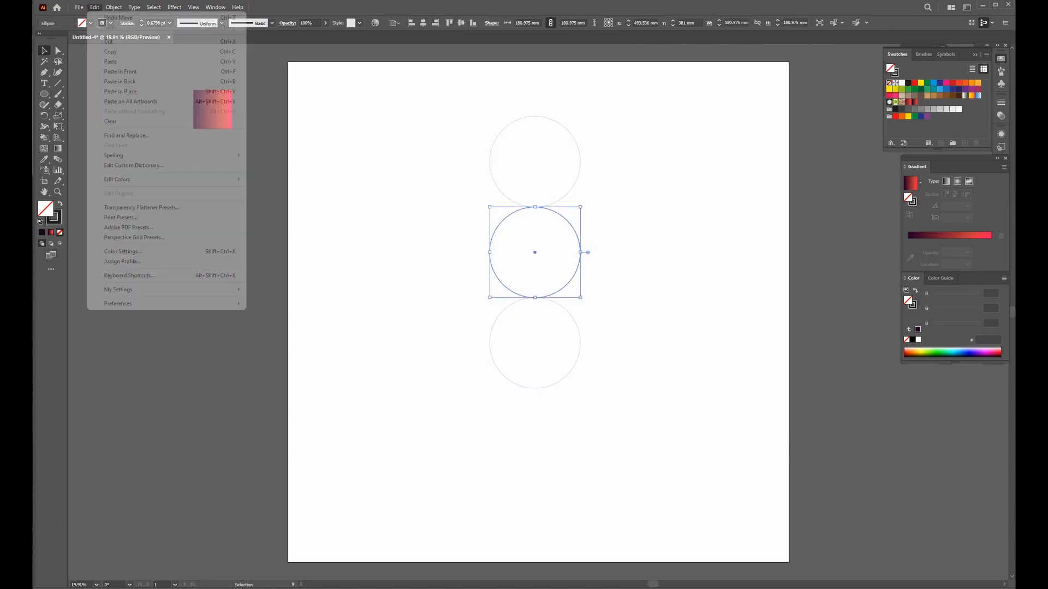
click(111, 52)
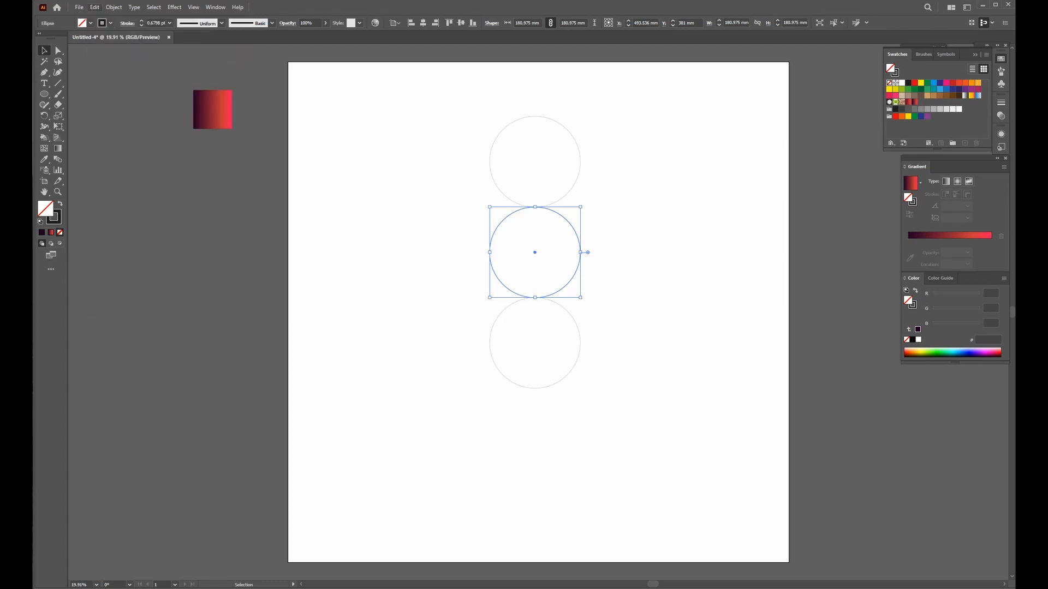
click(95, 7)
mouse_move(94, 7)
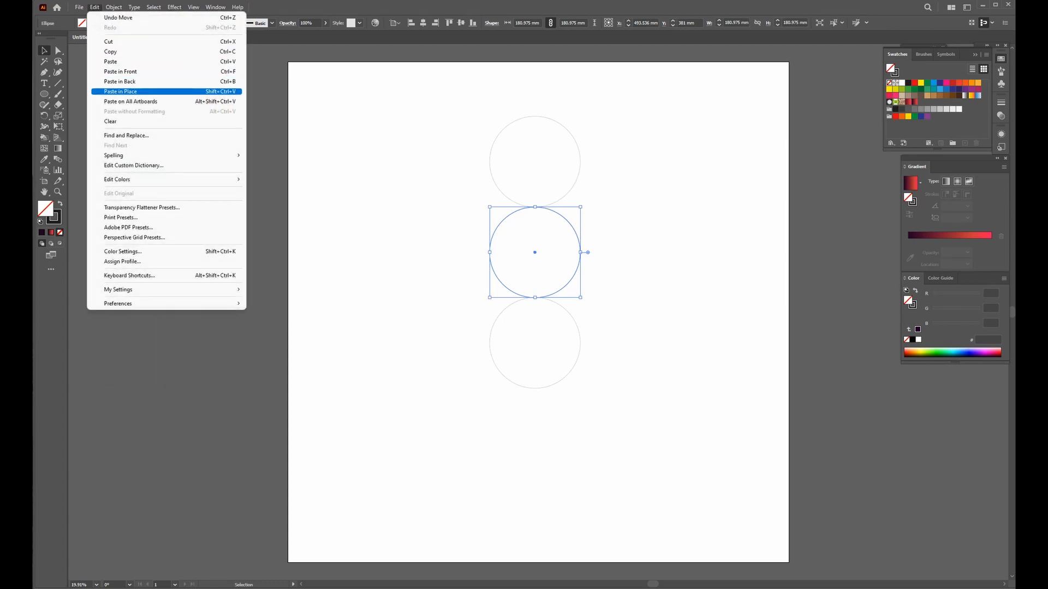
click(120, 91)
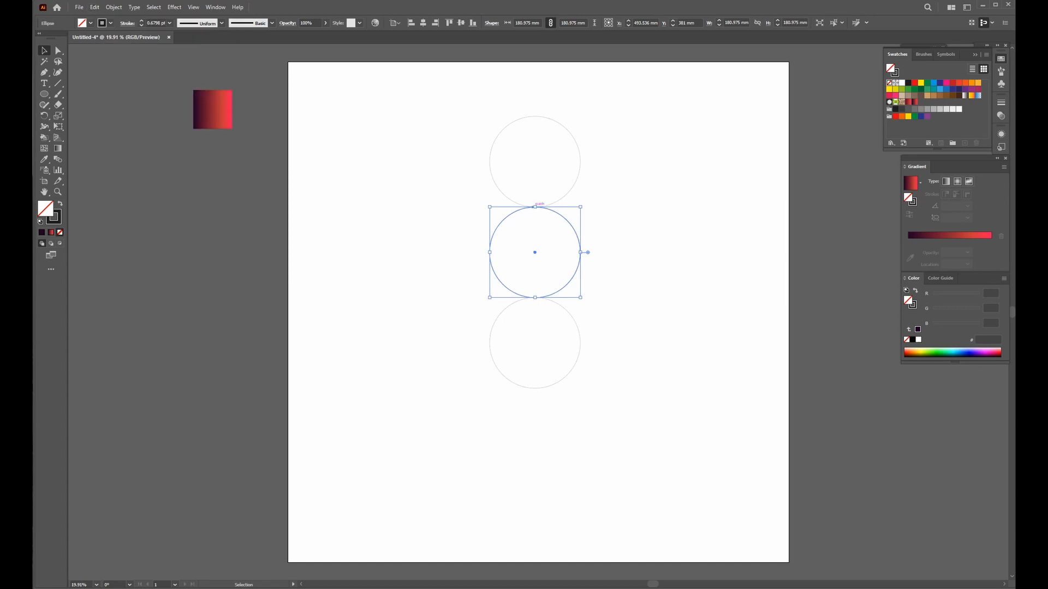
drag(536, 207, 544, 112)
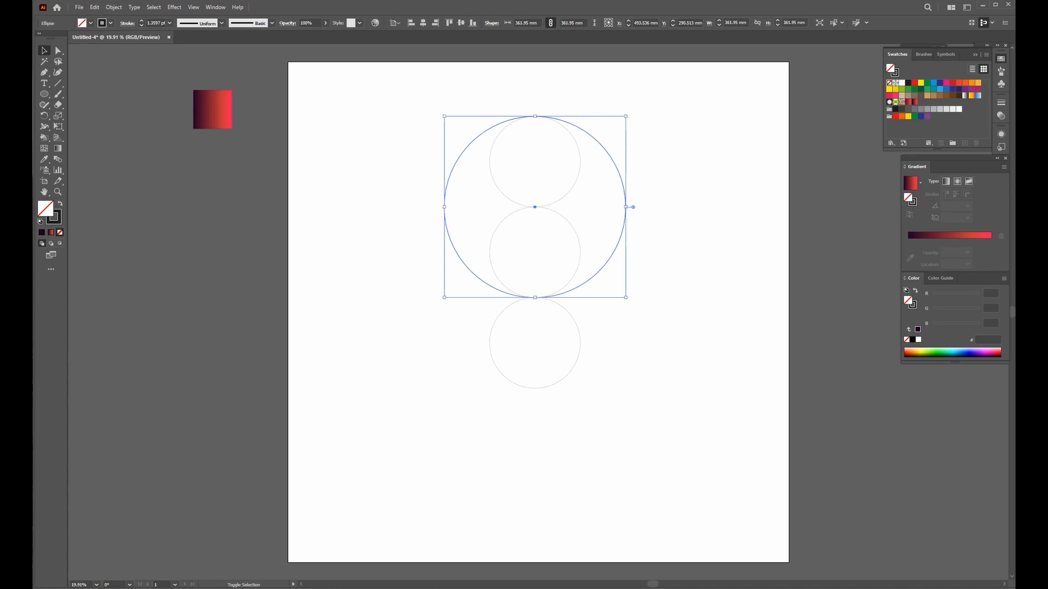
- Duplicate the lowest small circle in place and scale the copy proportionally to about 543 mm so it encloses all three small circles
scroll(538, 113, up, 4)
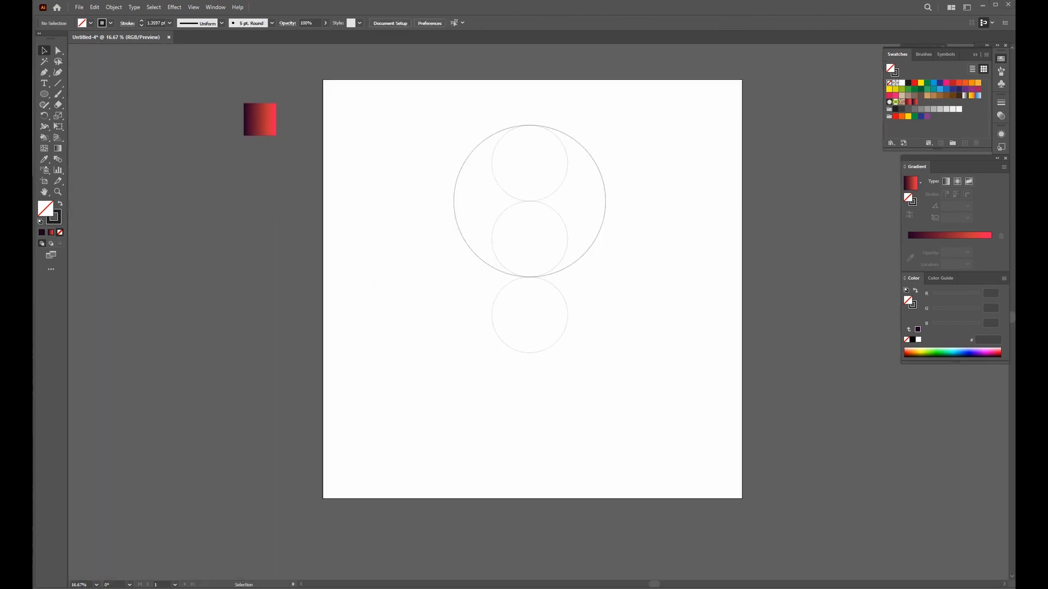
click(566, 297)
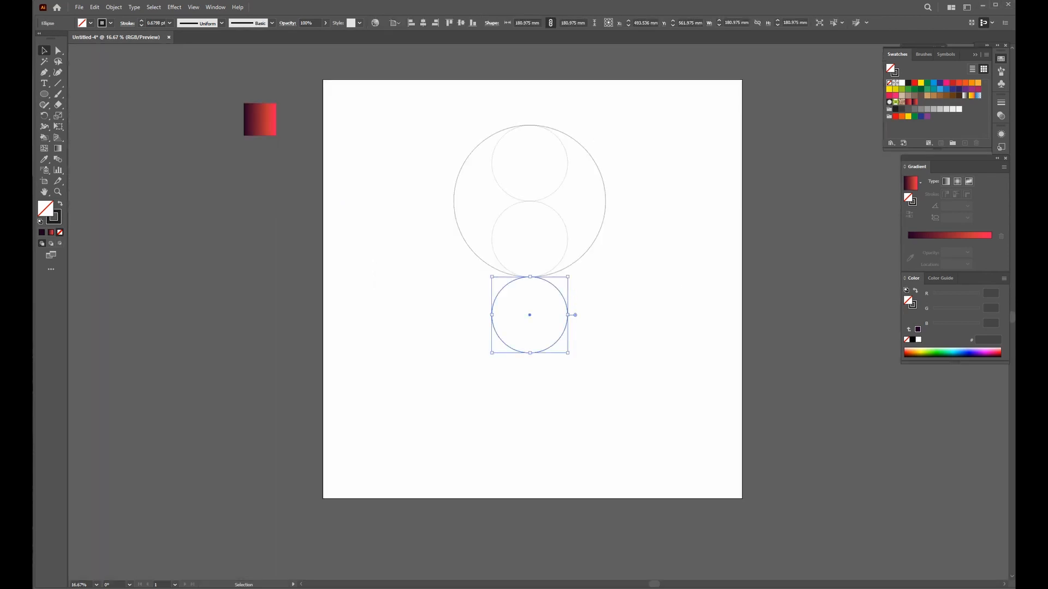
click(94, 7)
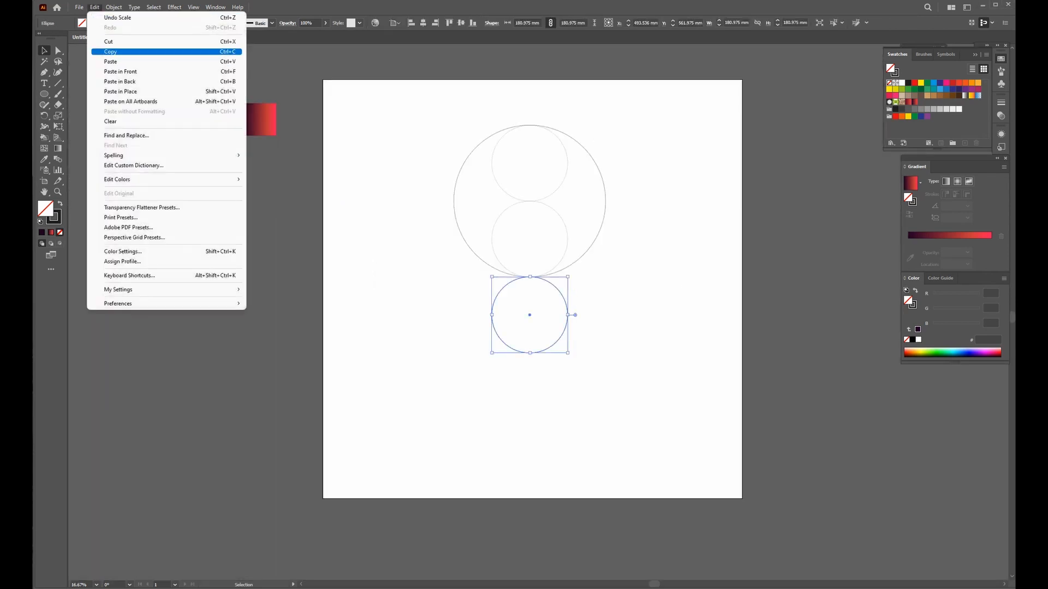
click(110, 51)
click(95, 7)
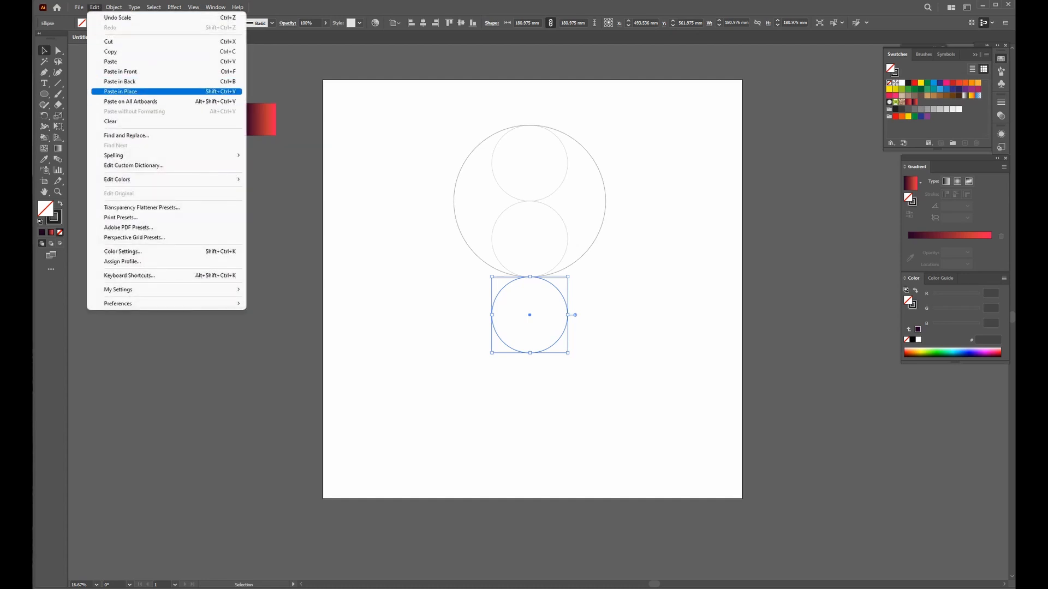
click(120, 91)
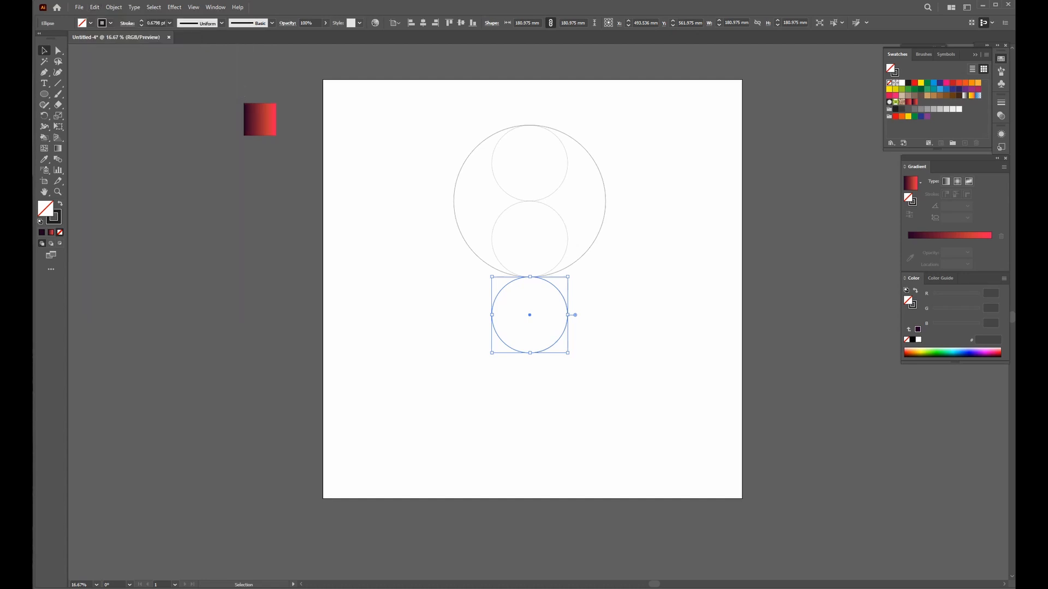
drag(530, 277, 534, 125)
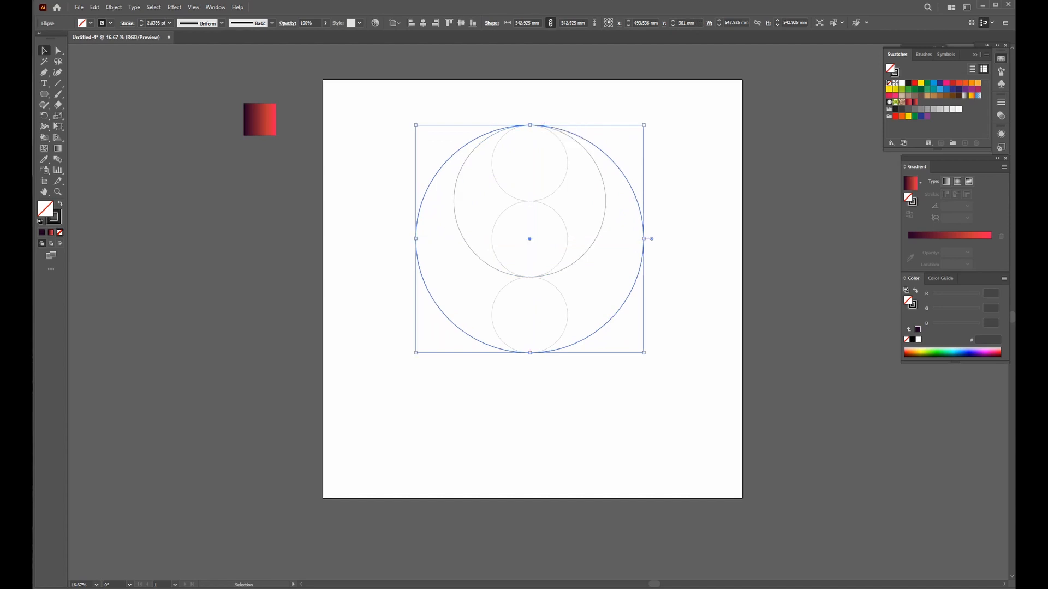
key(ctrl+shift+a)
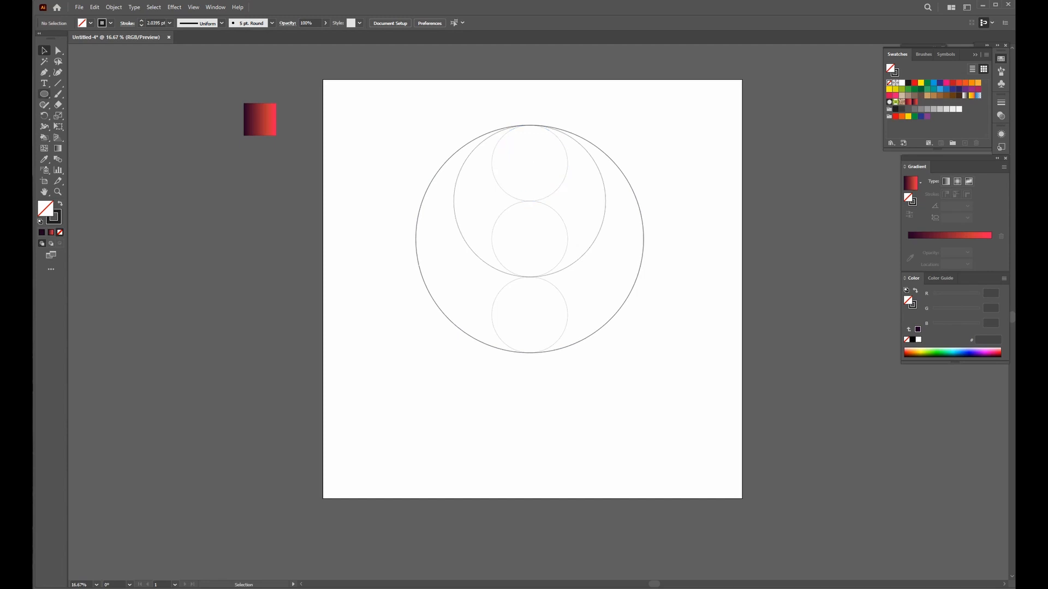
- Draw a horizontal rectangle about 749 by 181 mm, centred on the uppermost small circle and matching its height
click(44, 94)
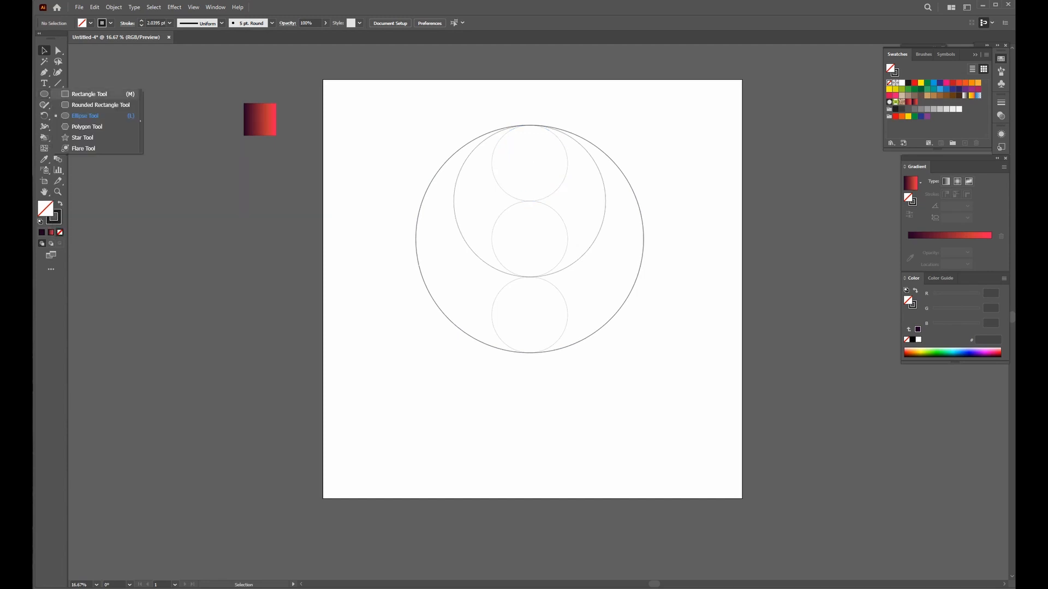
click(89, 93)
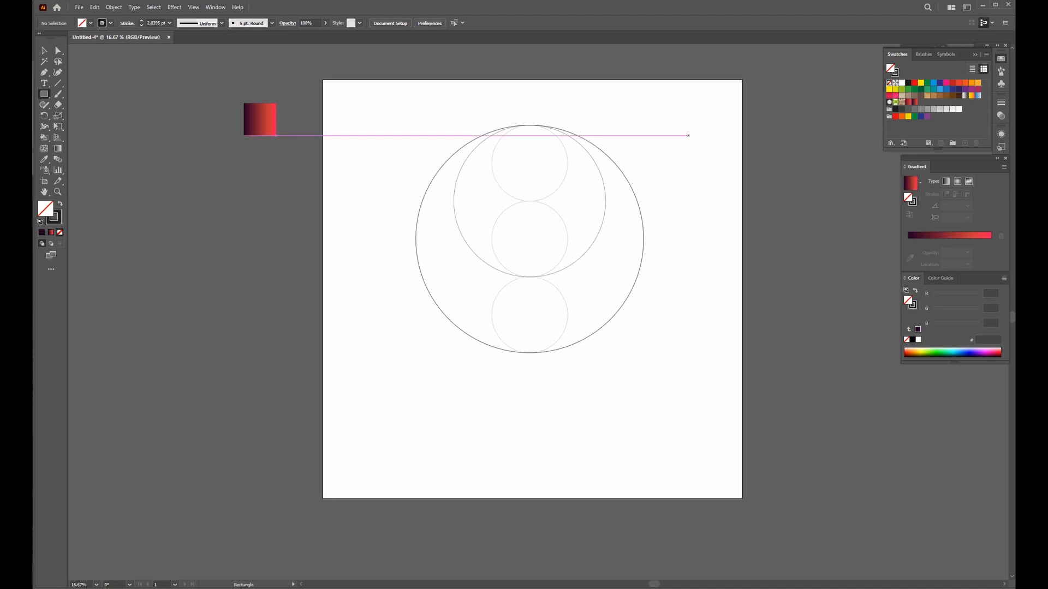
mouse_move(680, 134)
mouse_down()
mouse_move(493, 190)
mouse_move(443, 185)
mouse_move(432, 196)
mouse_move(366, 201)
mouse_up()
drag(523, 134, 523, 125)
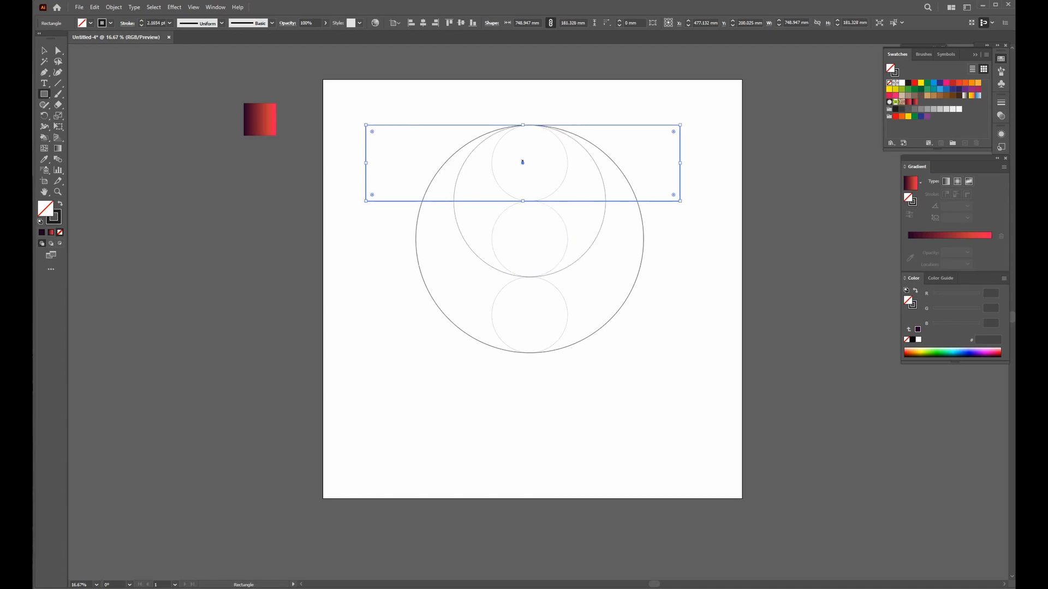
drag(523, 162, 530, 163)
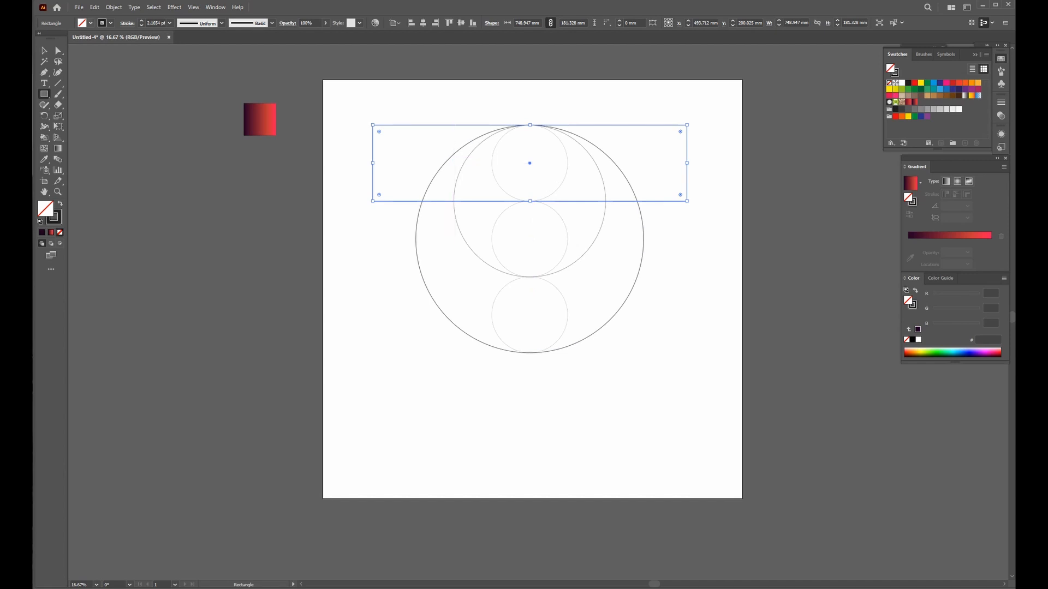
- Duplicate the rectangle in place and move the copy down over the lowest small circle, matching its height
click(94, 8)
click(110, 52)
click(94, 7)
click(115, 91)
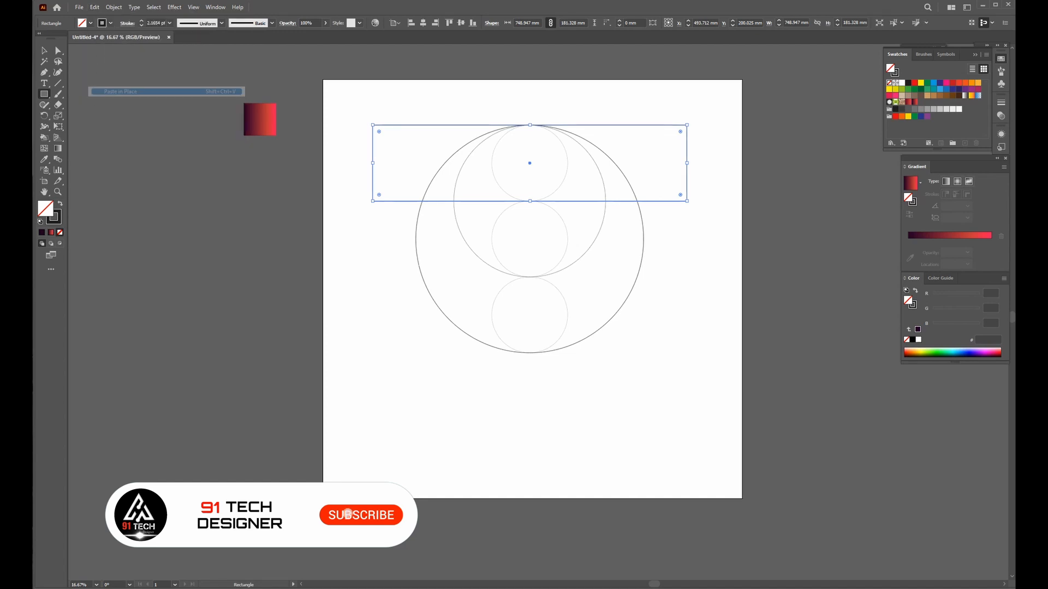
drag(530, 163, 531, 315)
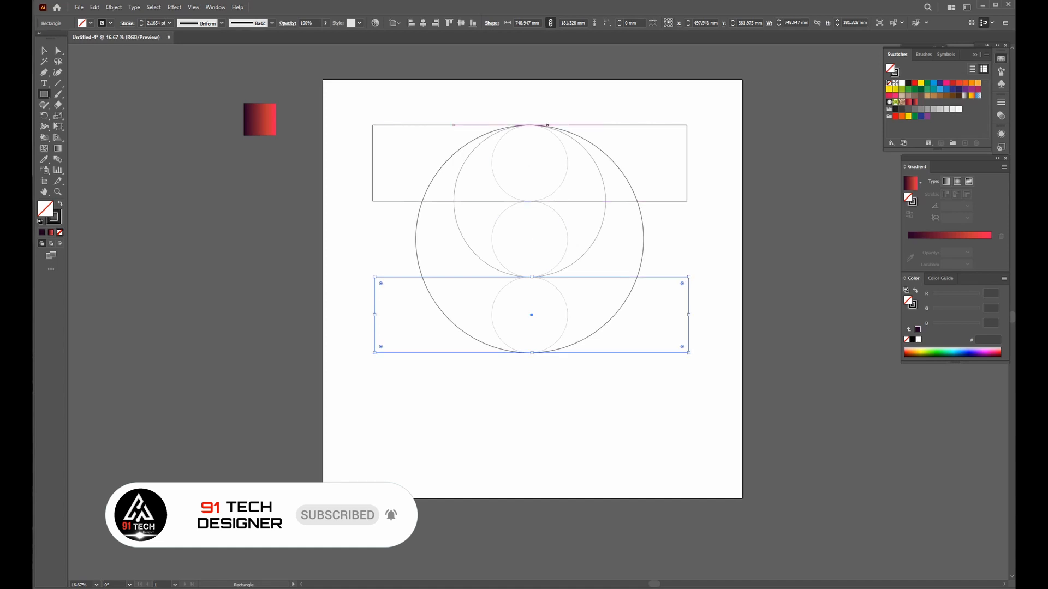
- Duplicate the lower rectangle, move the copy below the circles, and rotate it 90° to stand vertically
click(94, 7)
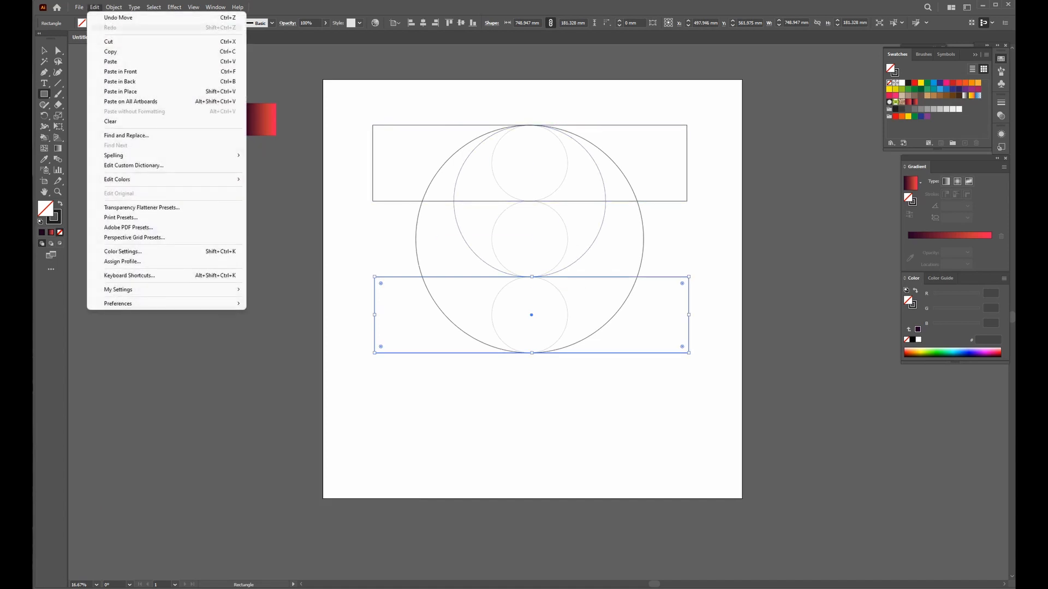
click(111, 52)
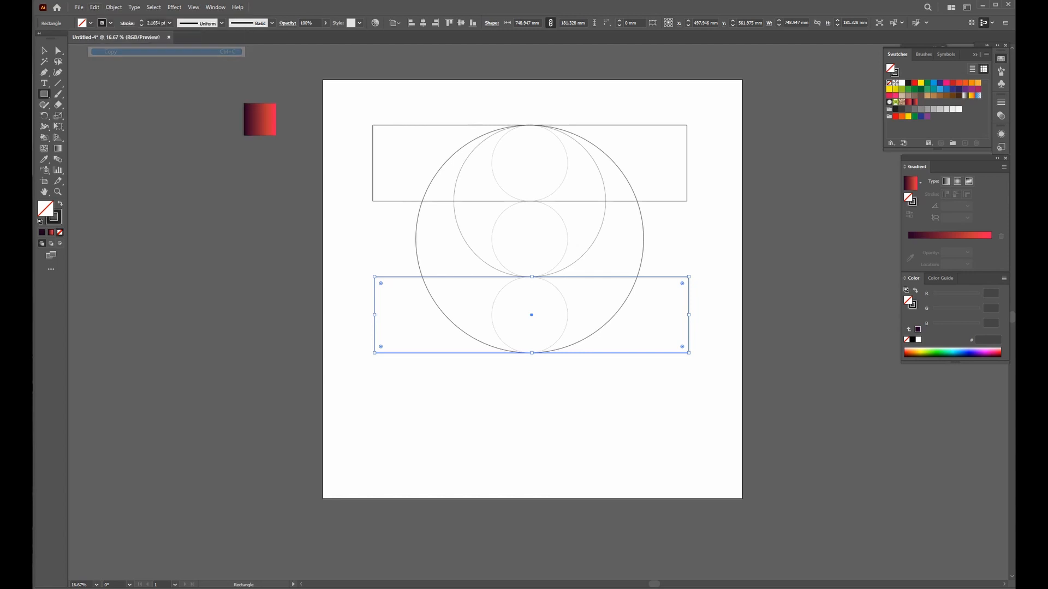
click(94, 7)
click(120, 91)
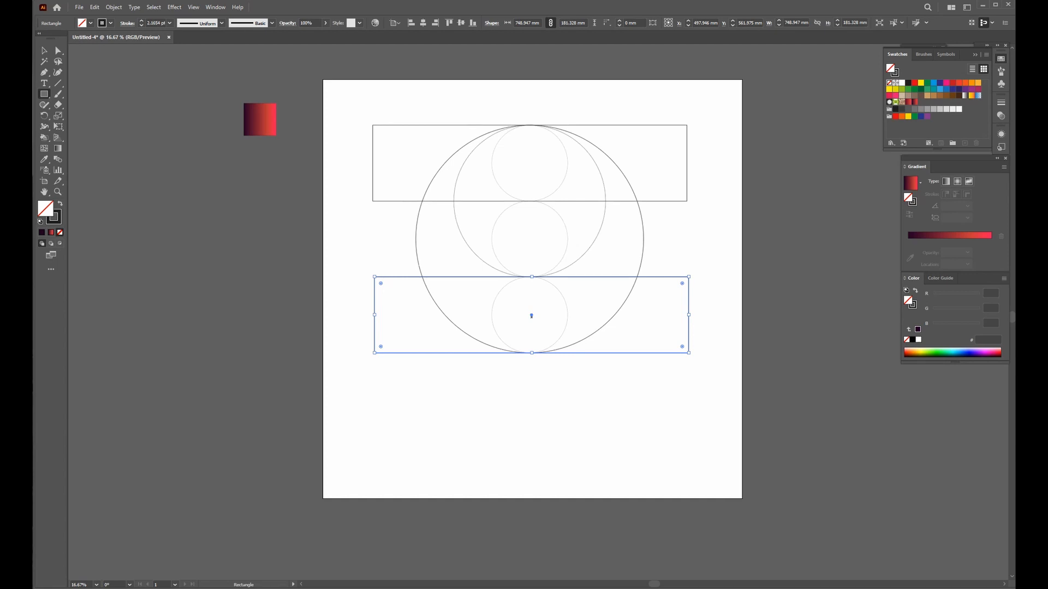
drag(531, 316, 527, 424)
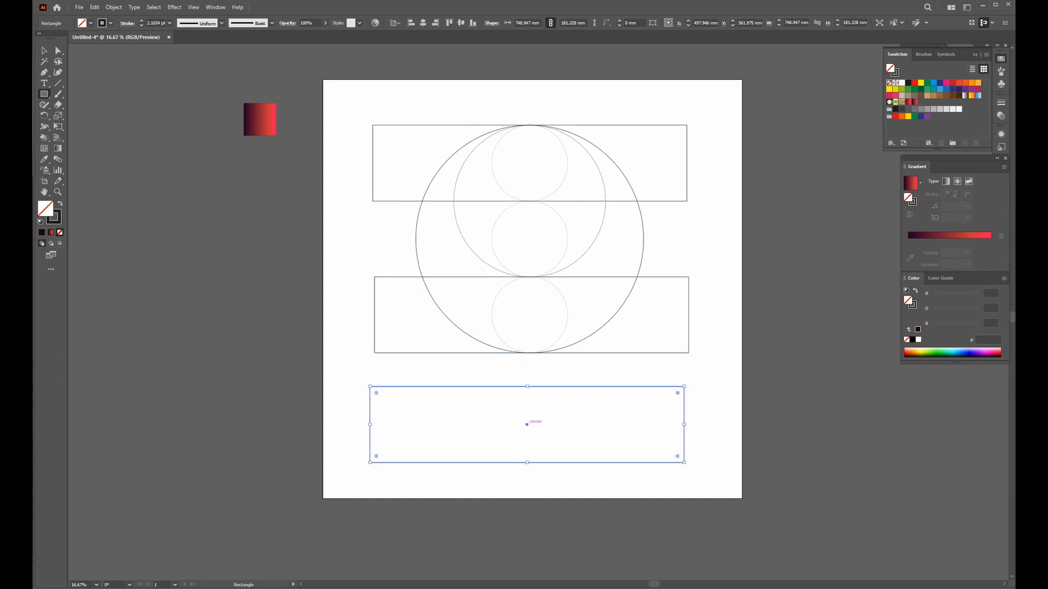
key(v)
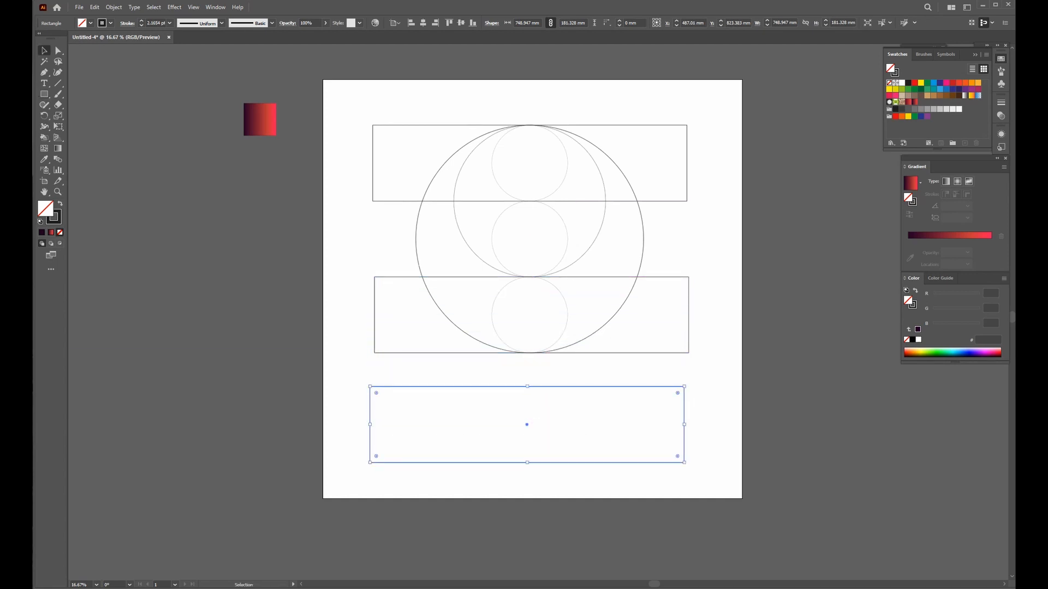
drag(689, 384, 490, 248)
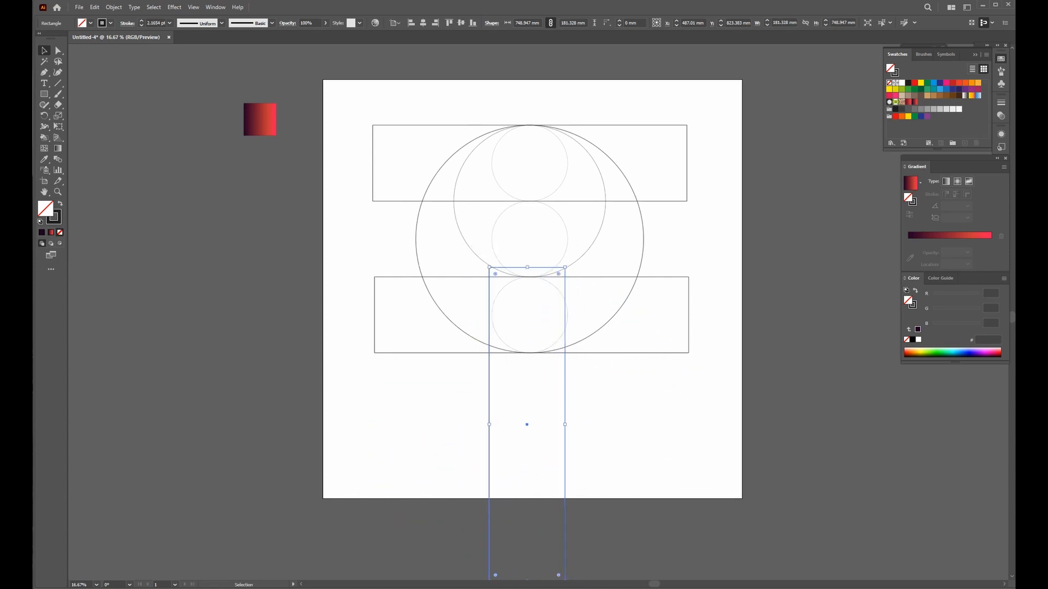
- Align the vertical rectangle with the large circle's left and top edges and extend it downward to about 816 mm tall
drag(527, 424, 454, 282)
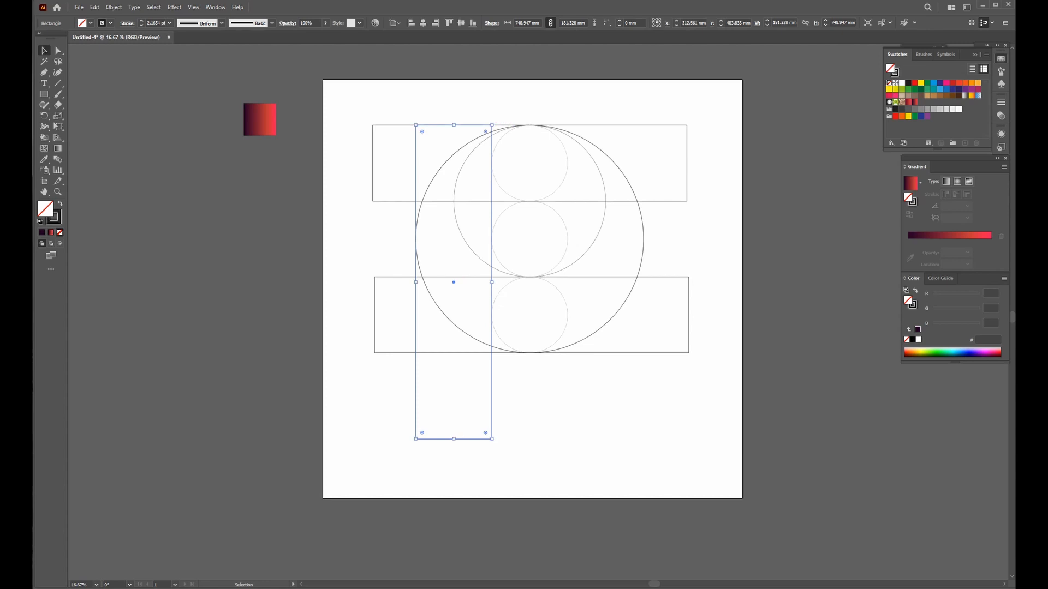
drag(453, 439, 454, 467)
scroll(514, 241, up, 1)
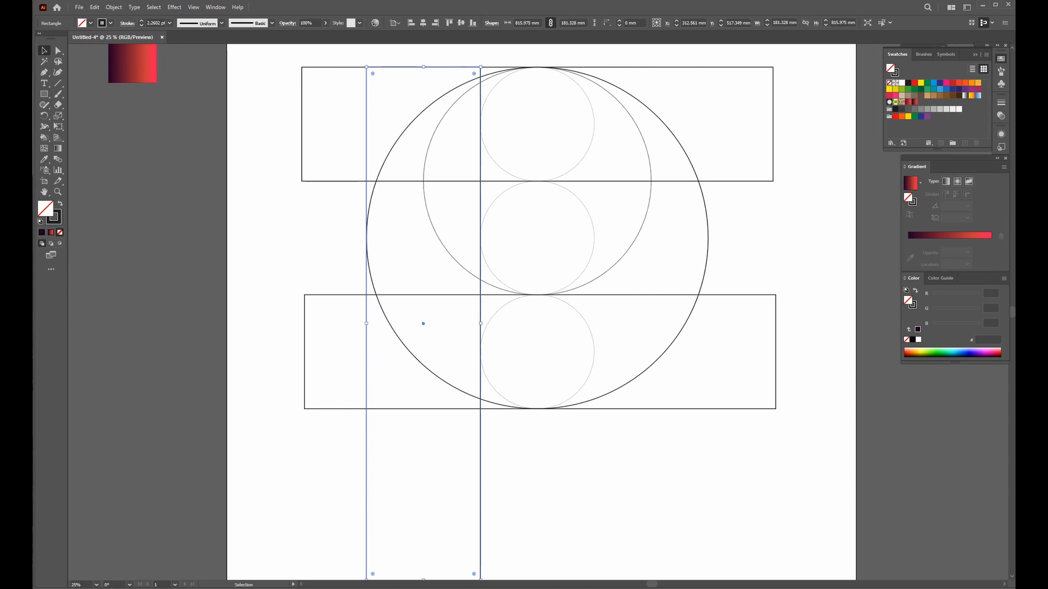
scroll(441, 184, down, 1)
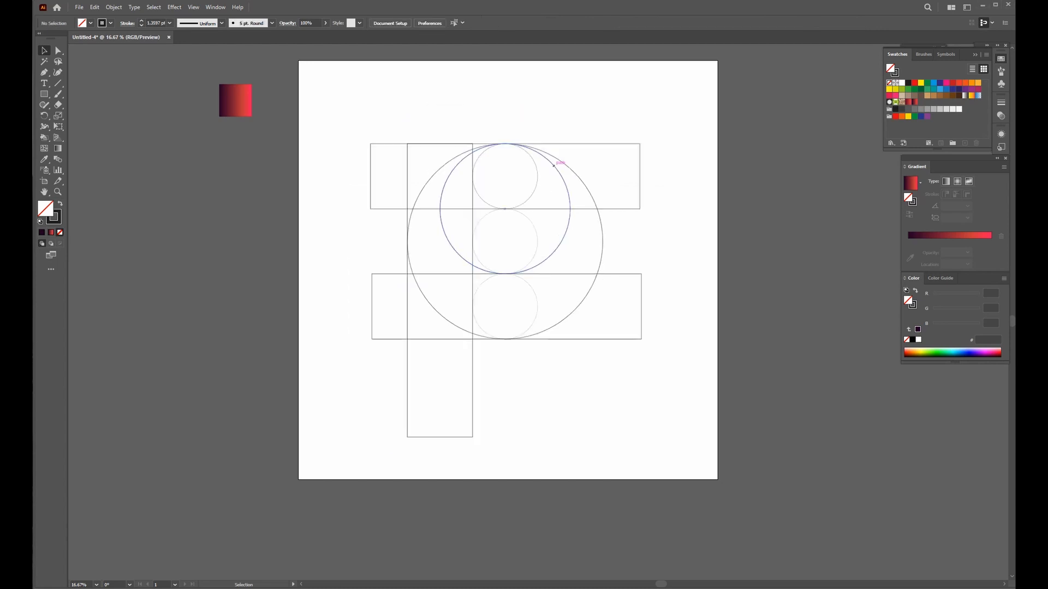
- Duplicate the uppermost small circle and the medium circle, and move the copies so the medium one centres on the vertical rectangle's top-left corner
click(551, 164)
shift+click(537, 173)
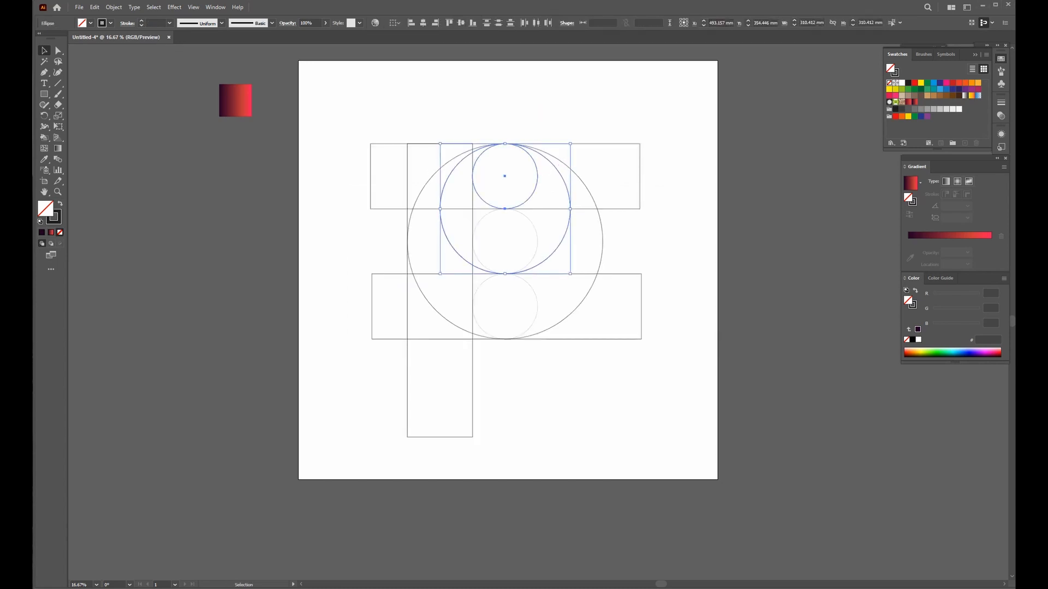
click(95, 7)
click(111, 52)
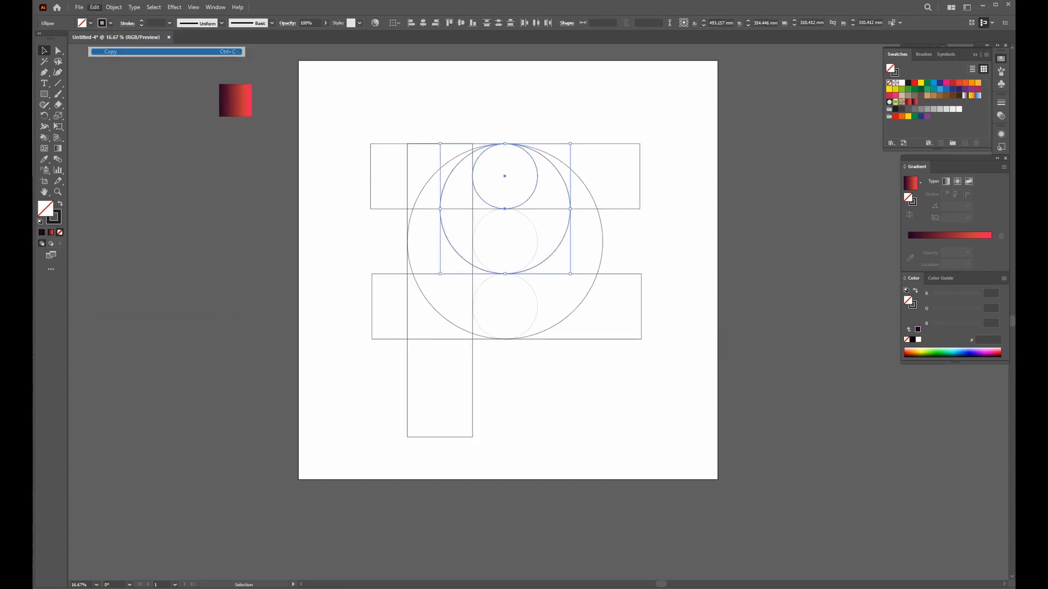
click(95, 7)
click(120, 91)
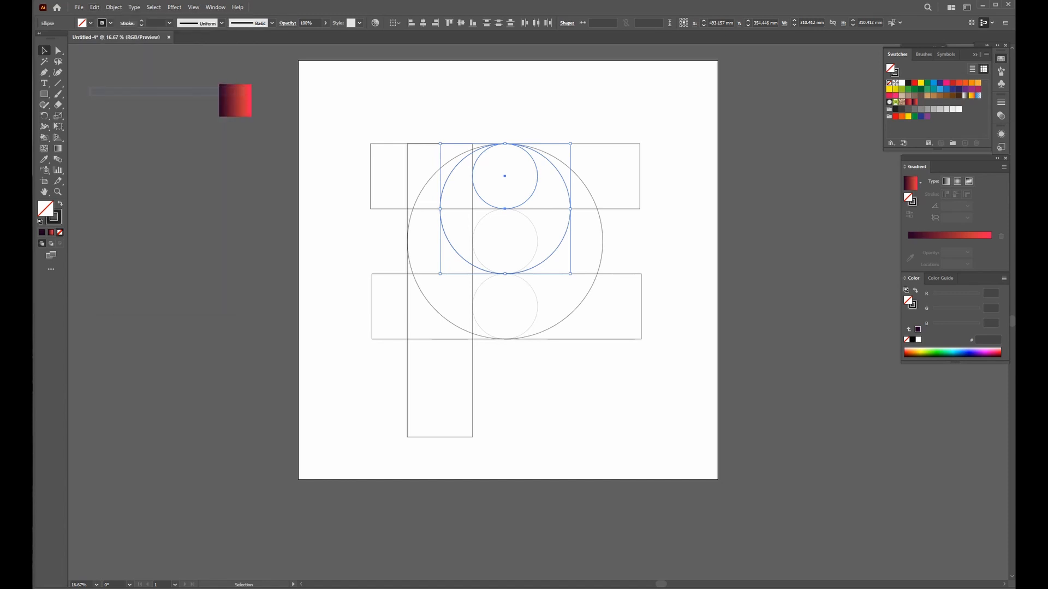
drag(552, 166, 454, 101)
- Duplicate the copied medium circle and move it straight down, centring it where the vertical rectangle's left edge meets the lower rectangle's bottom edge
click(463, 98)
click(459, 104)
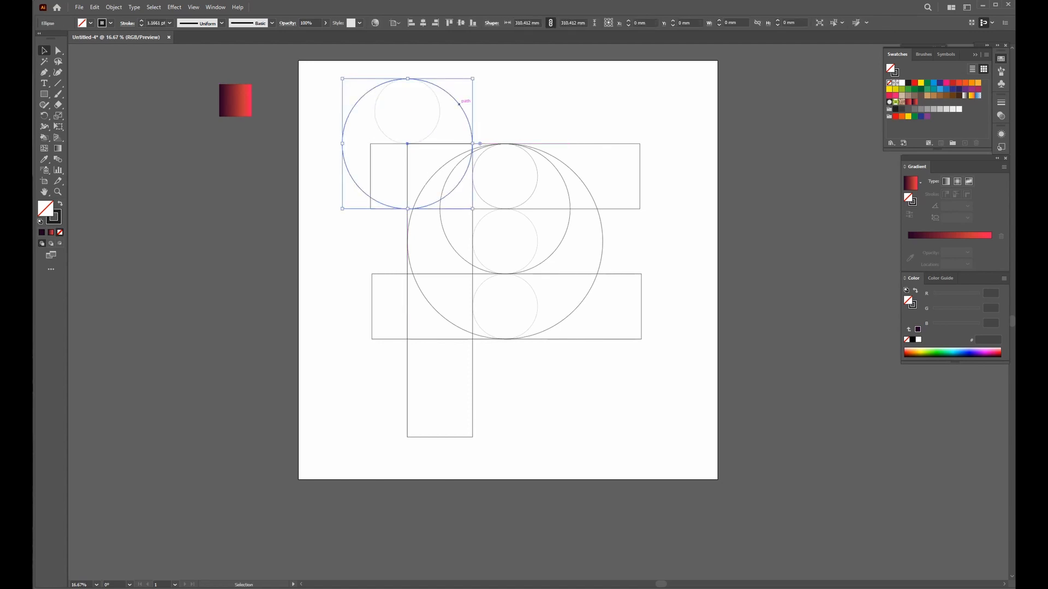
click(94, 7)
click(114, 51)
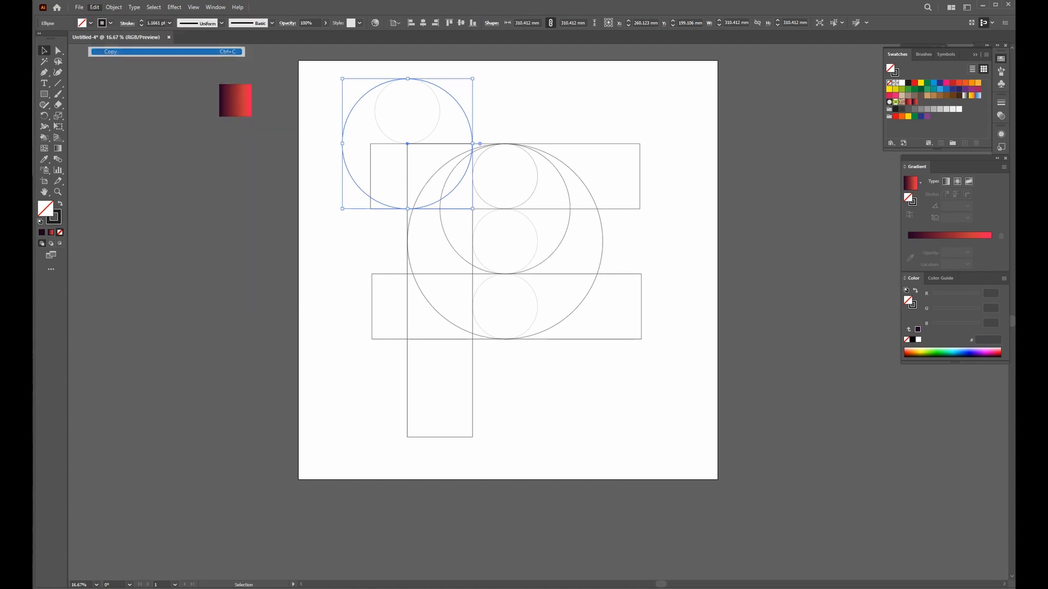
click(94, 7)
click(115, 91)
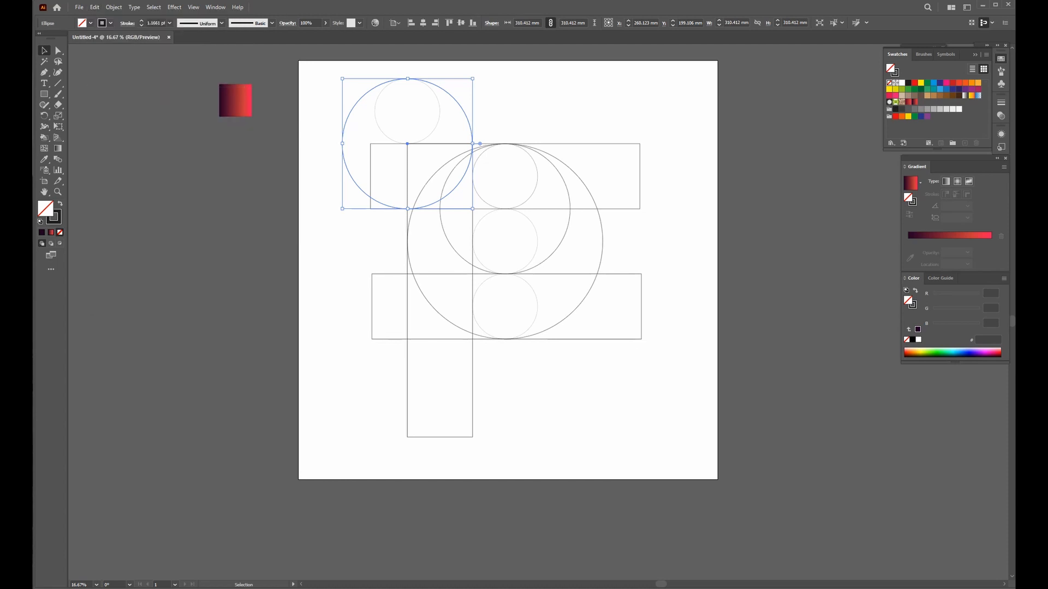
drag(467, 117, 477, 313)
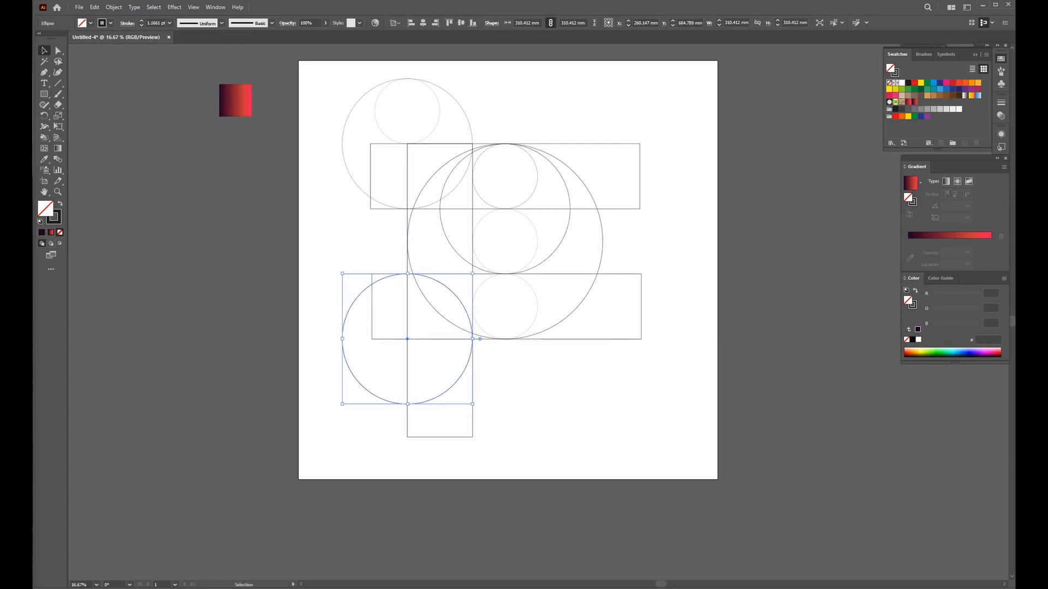
key(ctrl+shift+a)
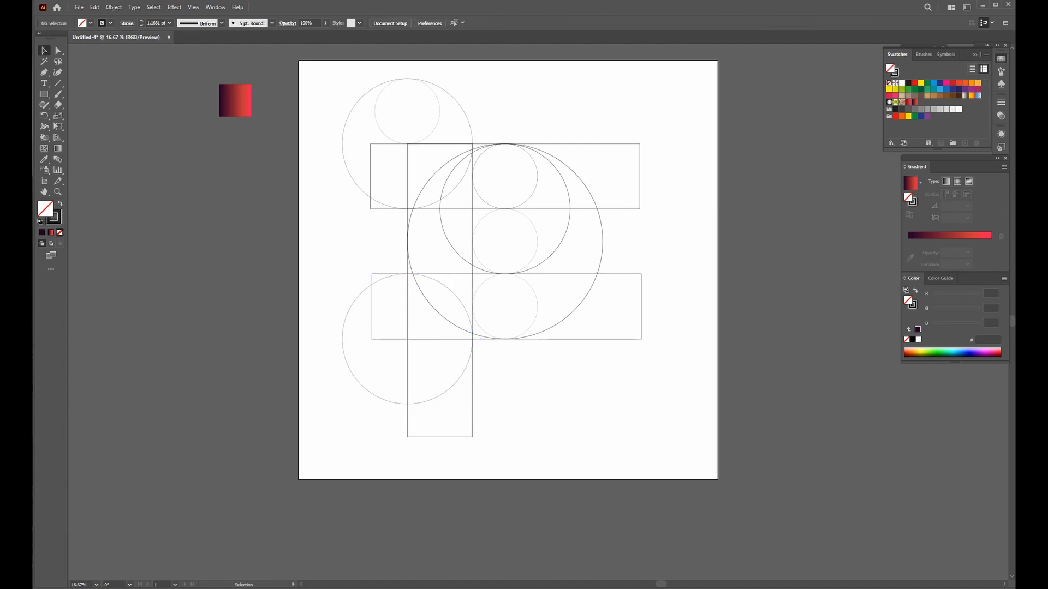
drag(507, 270, 514, 293)
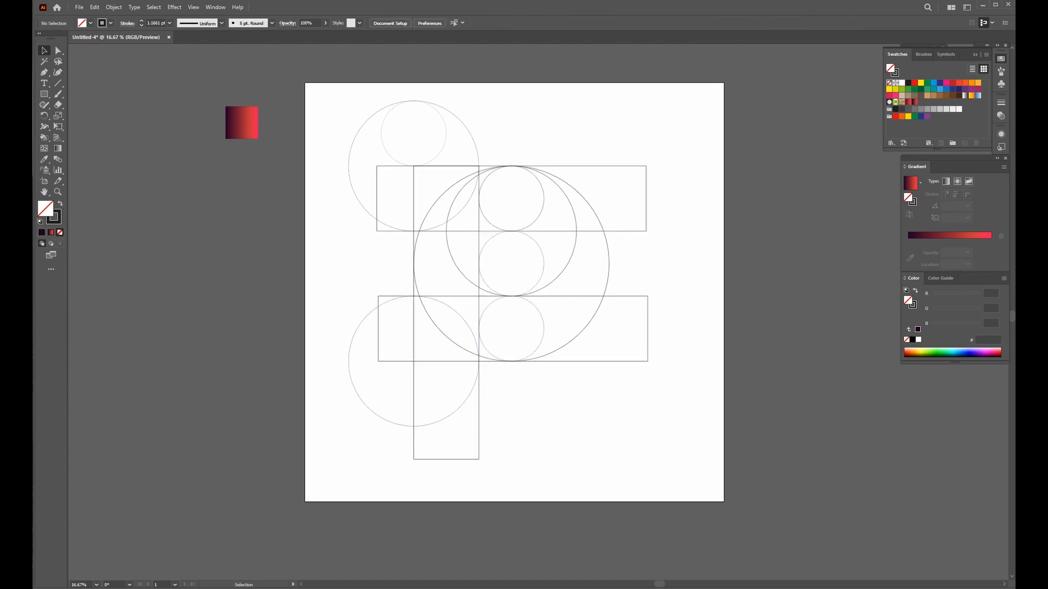
- Select all the construction shapes and use Shape Builder to remove the top-left small circle and the area beside it, leaving a crescent
drag(321, 98, 663, 462)
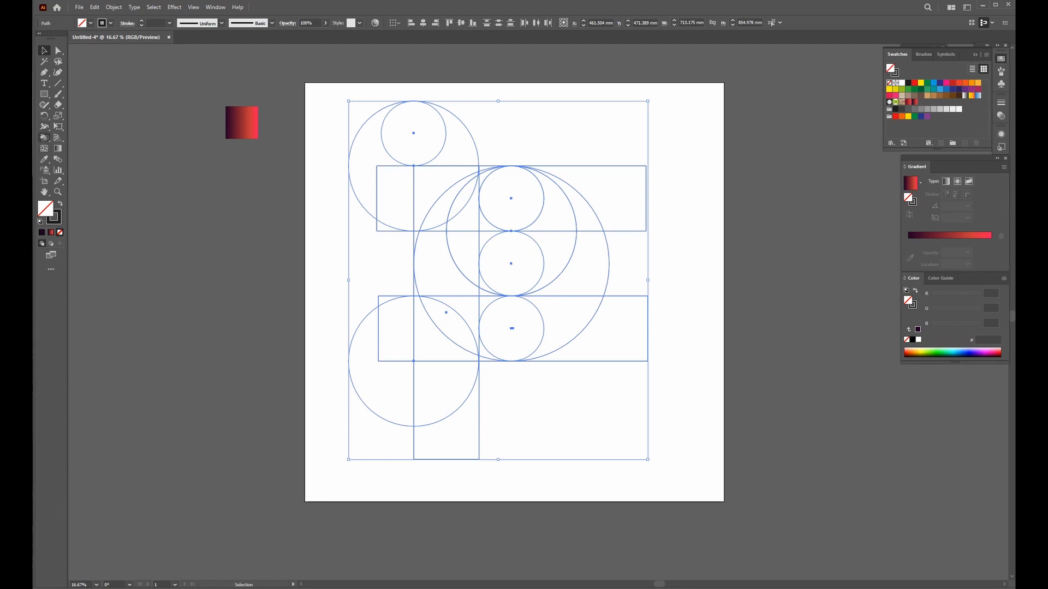
right_click(44, 138)
click(65, 138)
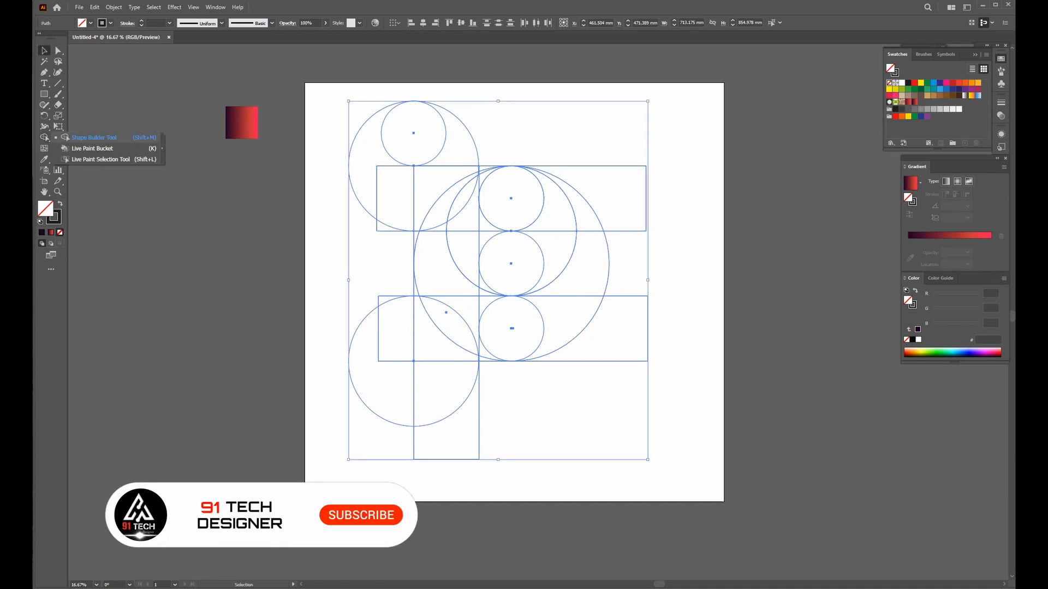
click(66, 138)
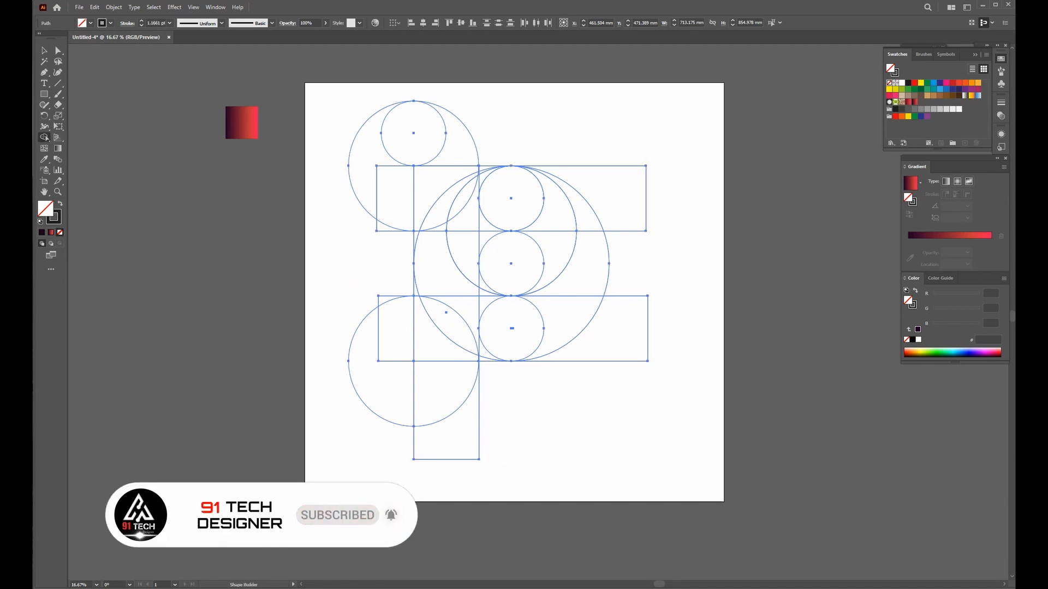
drag(499, 106, 415, 132)
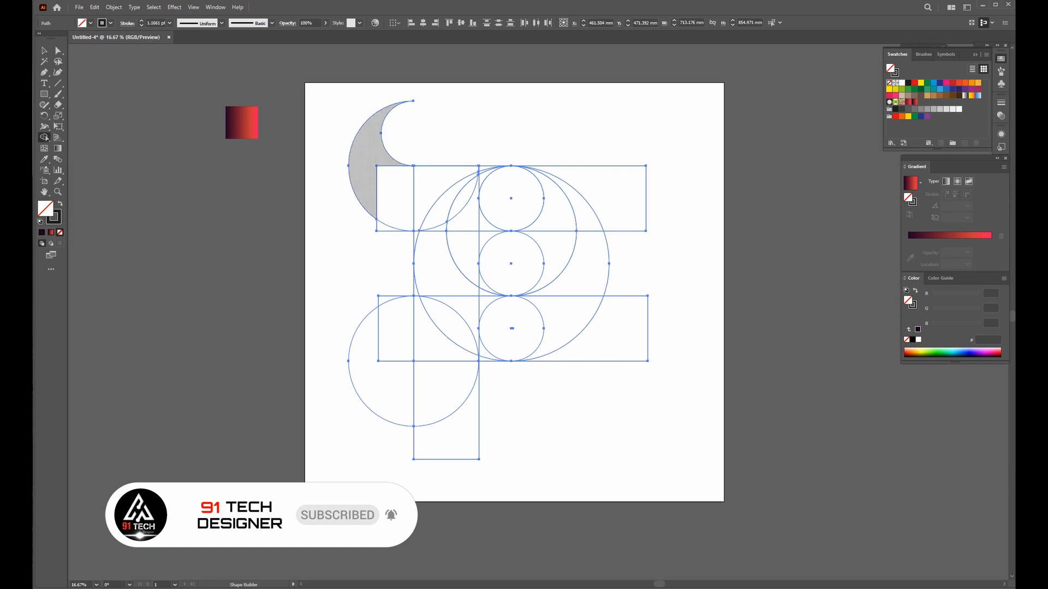
- Merge the crescent and upper band into an S-shaped ribbon with Shape Builder, and form the letter P's stem and outer bowl
mouse_move(367, 156)
mouse_down()
mouse_move(421, 180)
mouse_move(627, 168)
mouse_up()
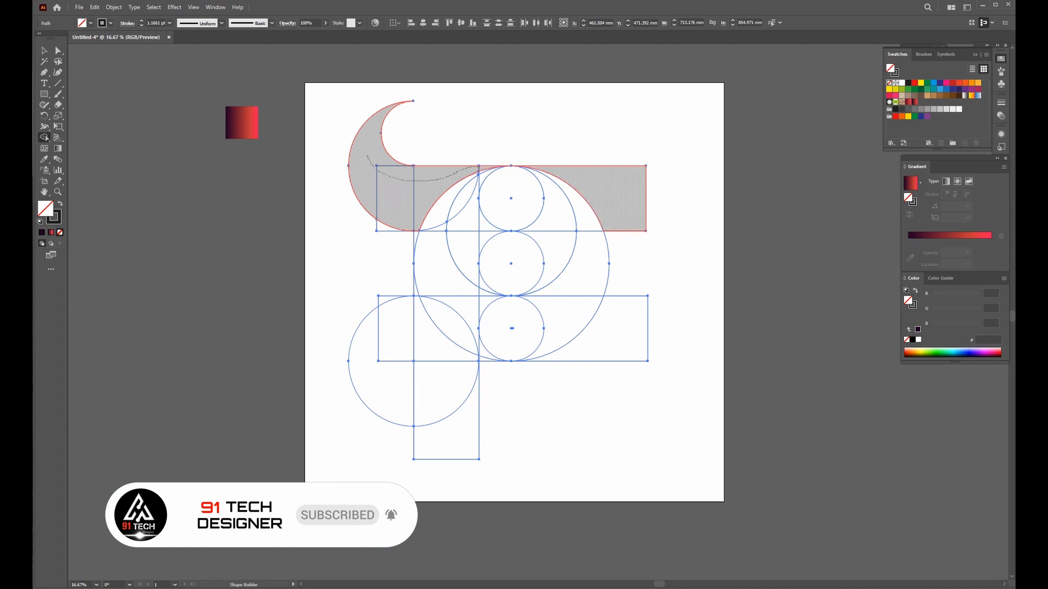
drag(482, 167, 482, 167)
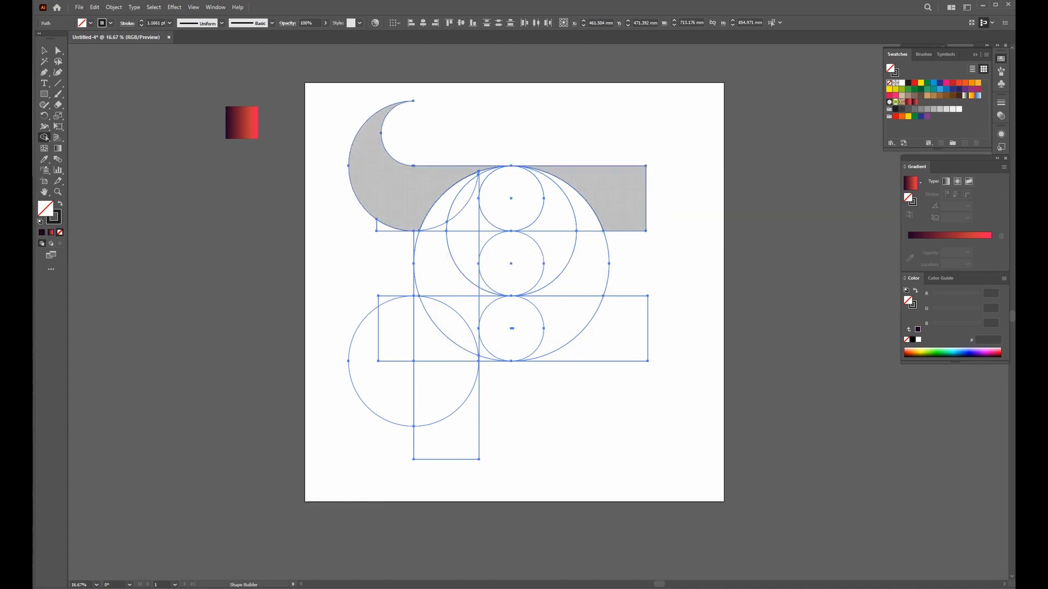
mouse_move(404, 177)
mouse_down()
mouse_move(514, 181)
mouse_move(551, 206)
mouse_move(550, 246)
mouse_up()
mouse_move(474, 170)
mouse_down()
mouse_move(451, 173)
mouse_move(479, 175)
mouse_move(502, 208)
mouse_move(441, 228)
mouse_up()
mouse_move(583, 210)
mouse_down()
mouse_move(593, 270)
mouse_move(580, 298)
mouse_move(493, 320)
mouse_up()
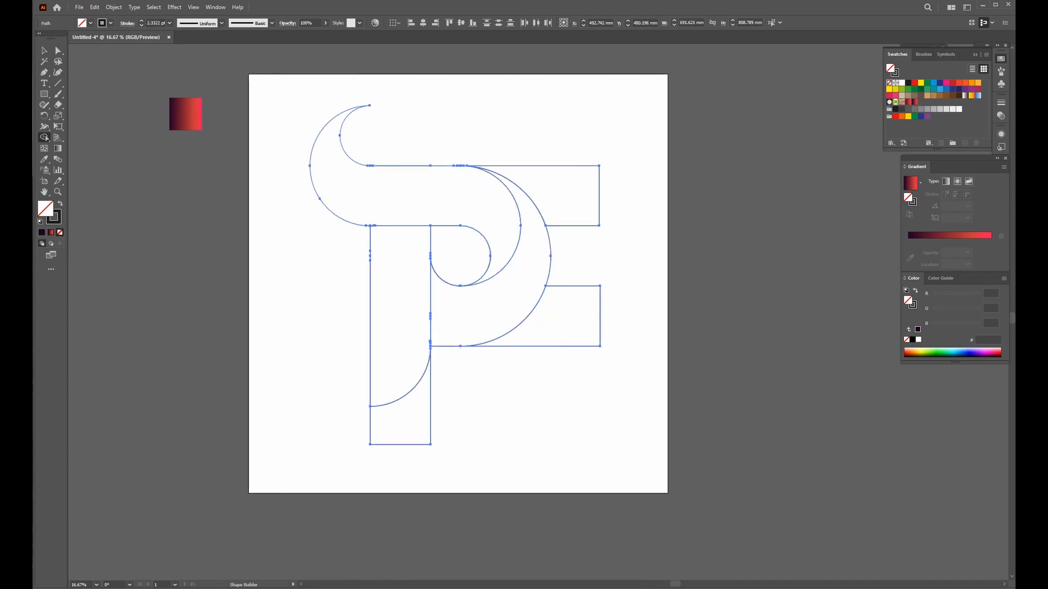
- Remove the leftover rectangle ends beside the bowl and below the stem's curved end, and deselect the artwork
mouse_move(328, 422)
mouse_down()
mouse_move(382, 428)
mouse_move(594, 314)
mouse_move(596, 196)
mouse_up()
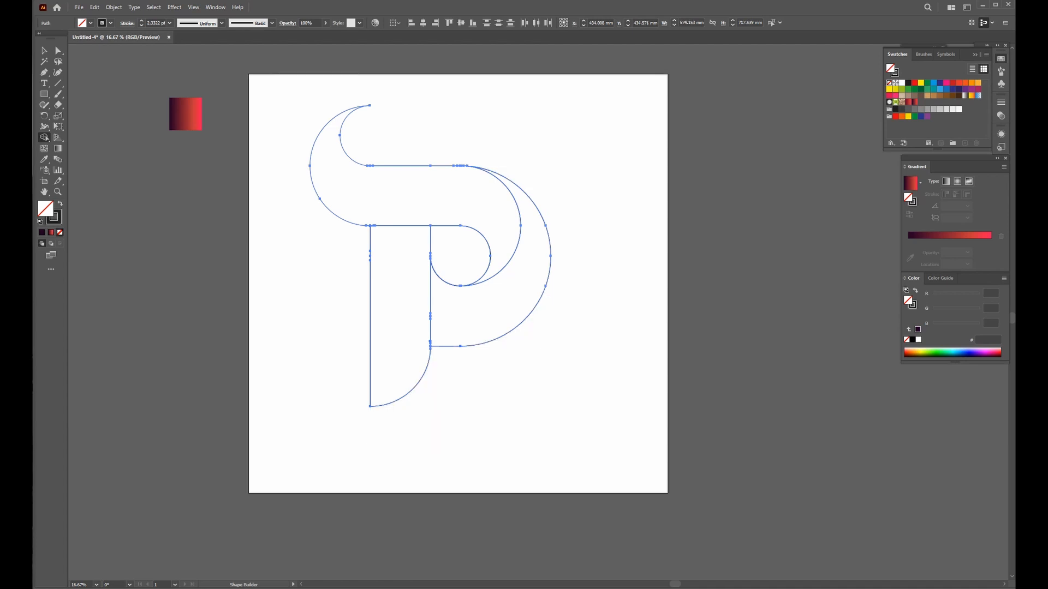
key(v)
key(ctrl+shift+a)
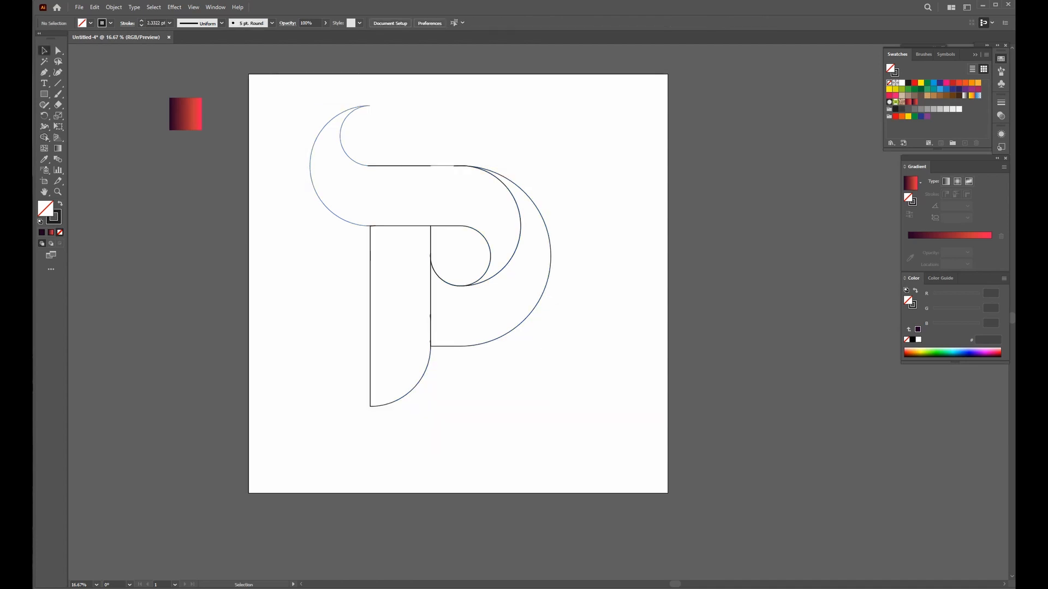
- Scale the whole P mark proportionally to about 558 by 697 mm and group its shapes
drag(517, 140, 304, 385)
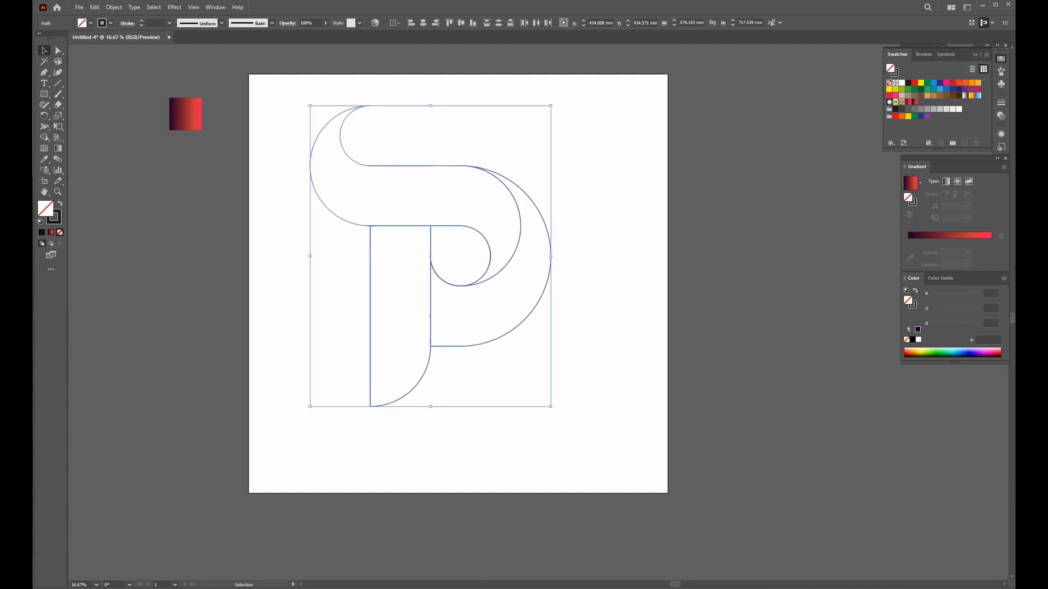
drag(551, 105, 544, 114)
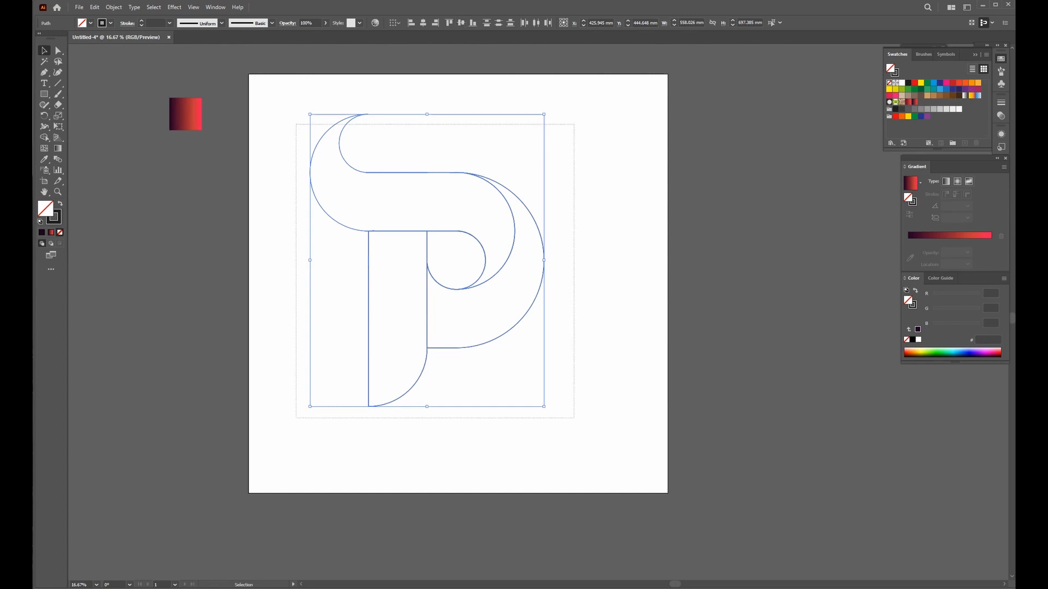
right_click(378, 203)
key(Escape)
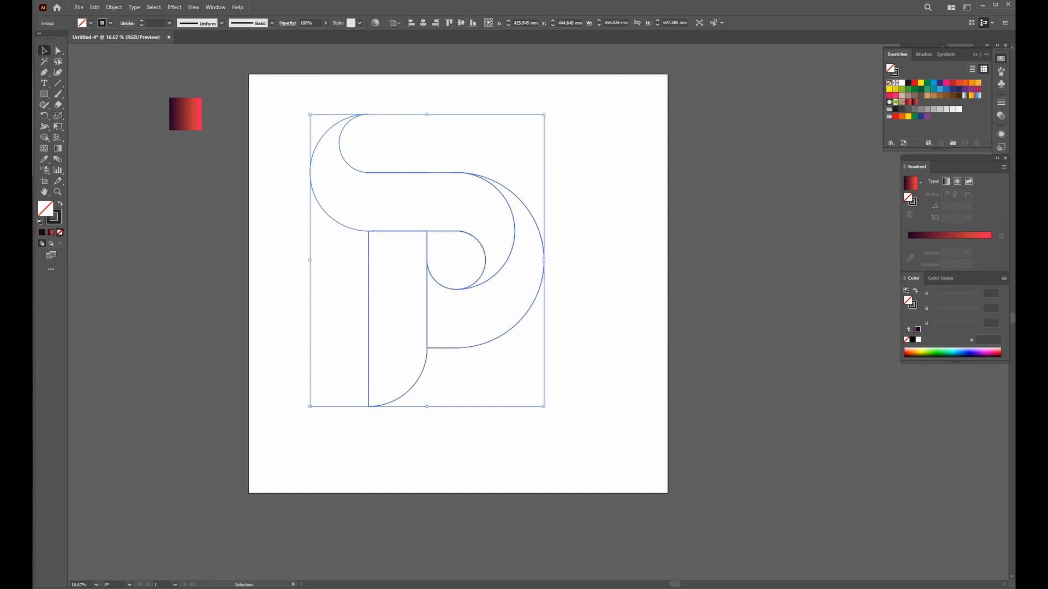
- Centre the grouped P mark horizontally and vertically on the artboard
key(ctrl+shift+a)
drag(491, 338, 380, 235)
click(423, 23)
click(448, 22)
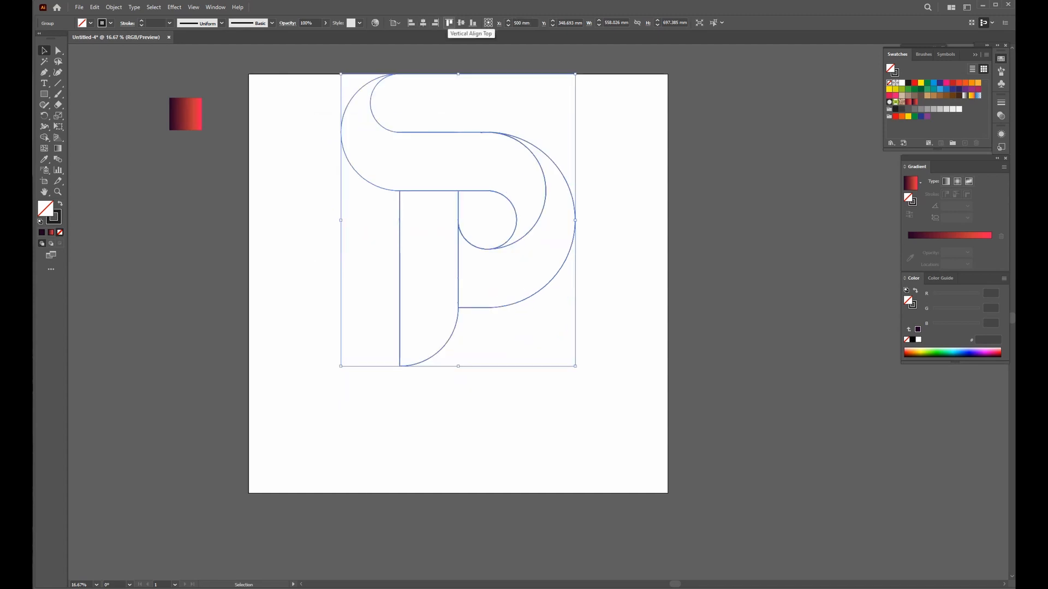
click(461, 23)
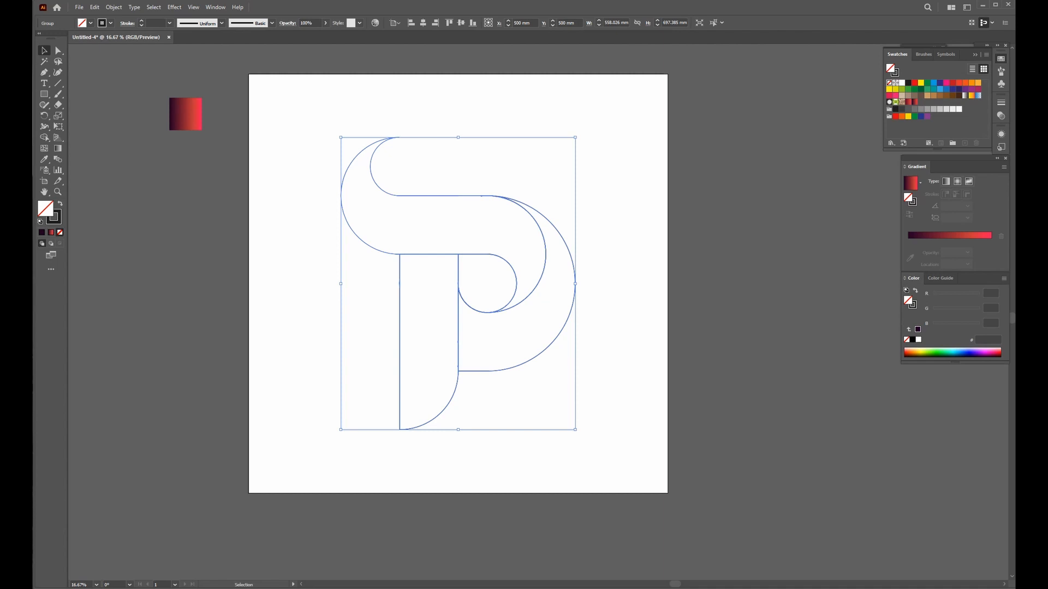
- Ungroup the centred P mark so that its shapes can be selected separately
key(ctrl+shift+a)
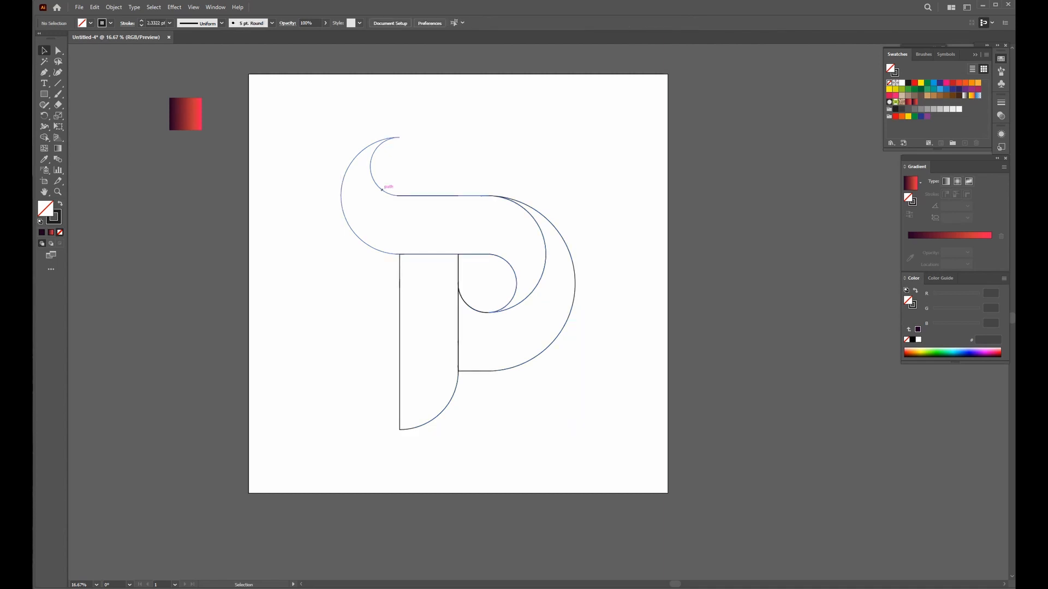
drag(602, 141, 445, 404)
right_click(377, 213)
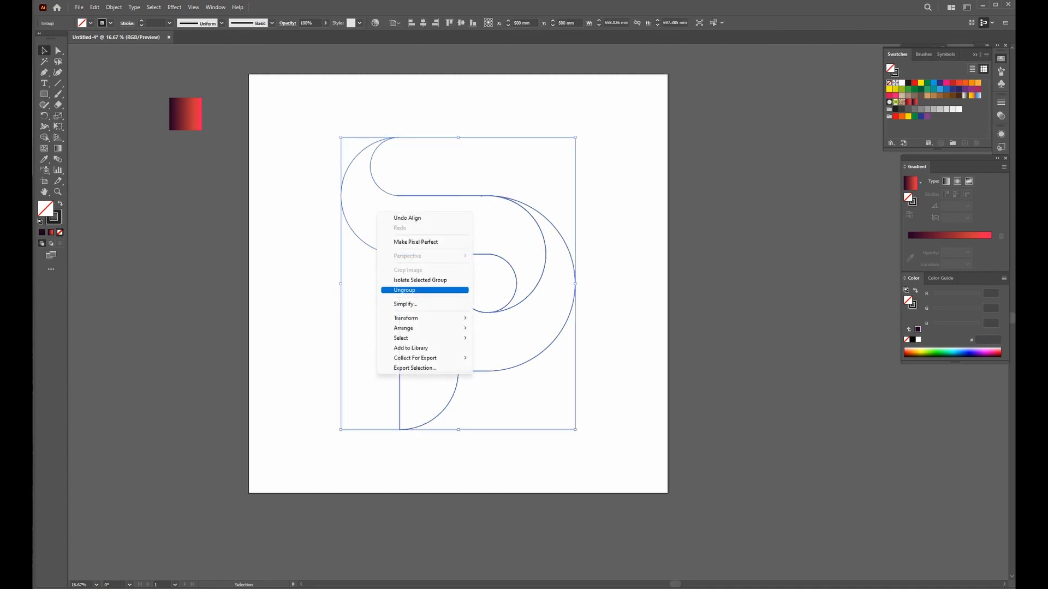
click(425, 290)
key(ctrl+shift+a)
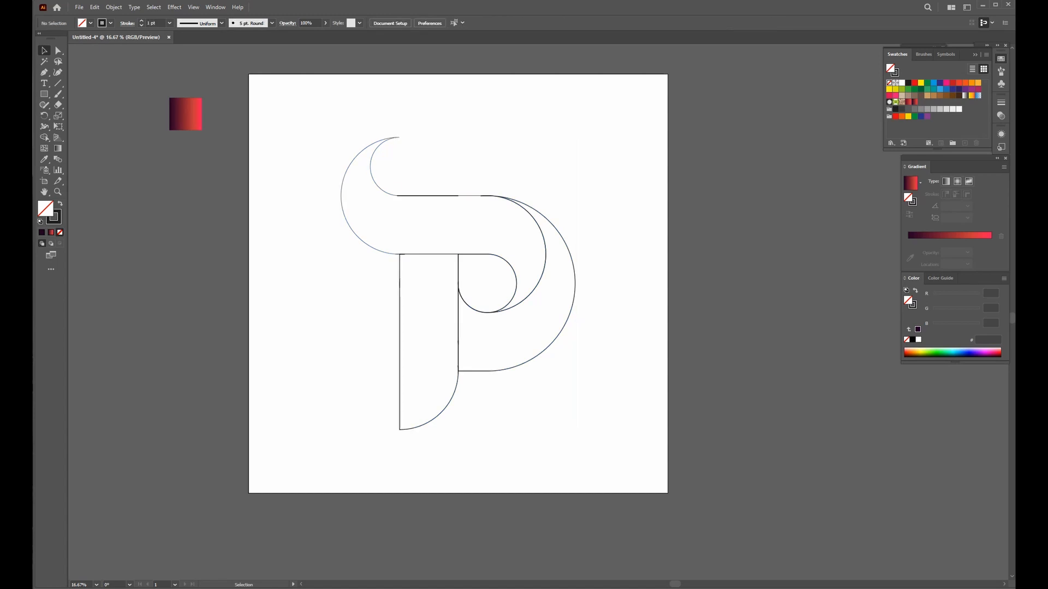
- Fill the S-shaped ribbon with the dark purple to red gradient sampled from the reference square
click(386, 193)
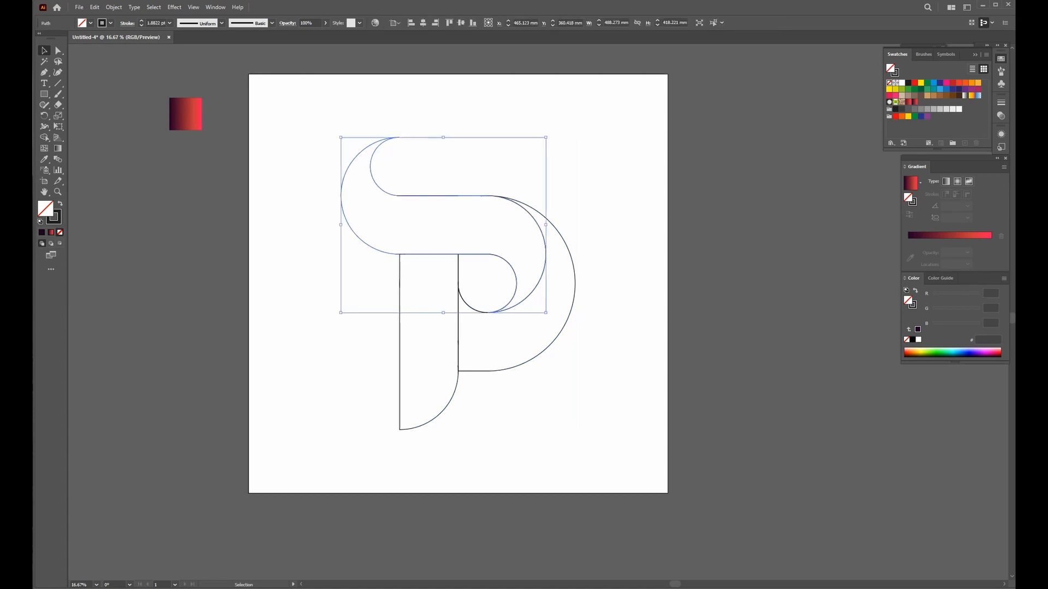
key(i)
click(186, 114)
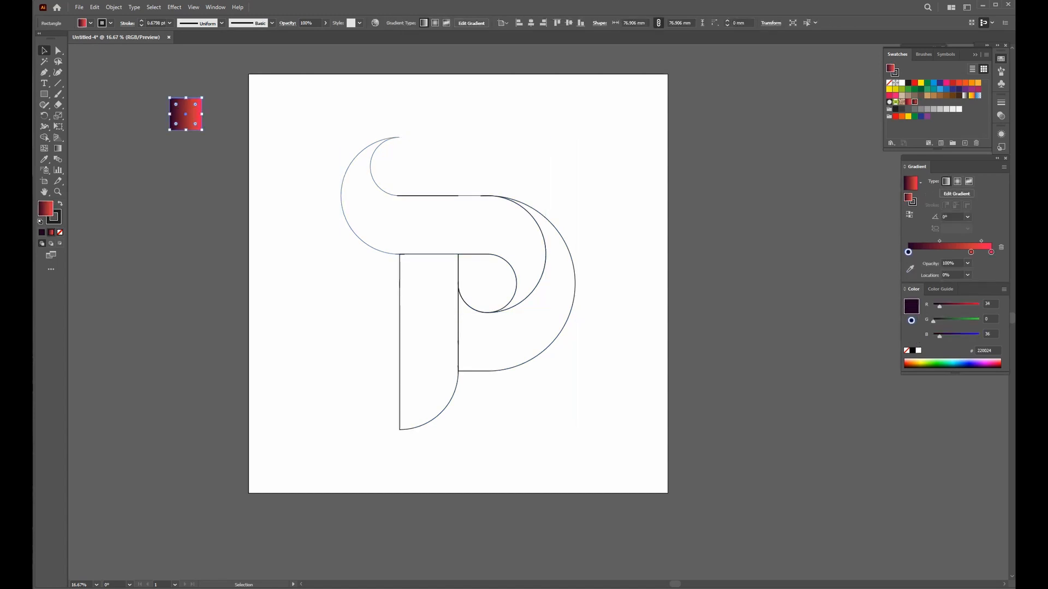
key(v)
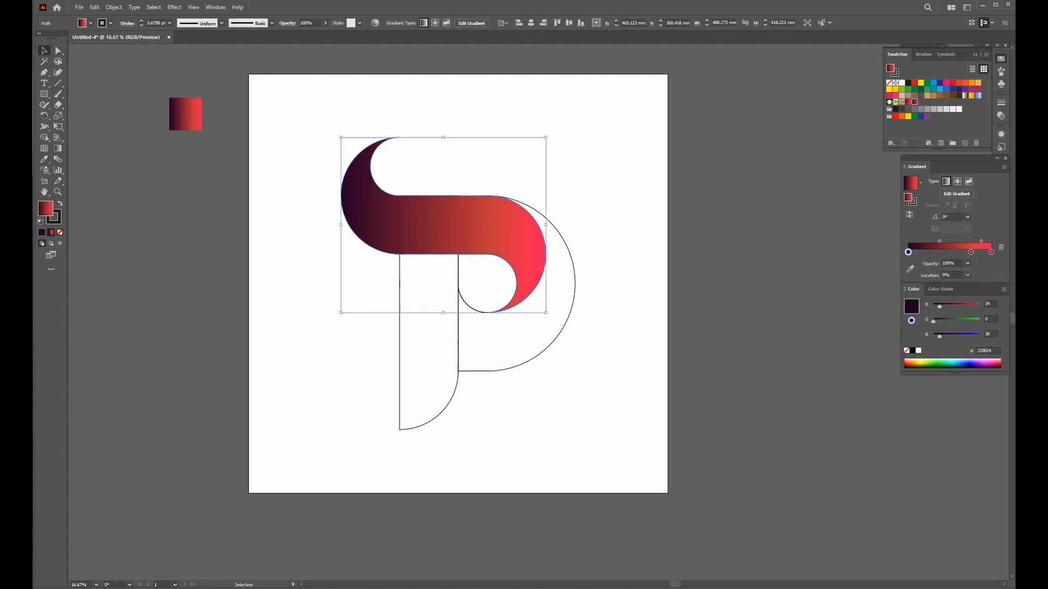
- Fill the P's outer bowl with the gradient sampled from the reference square
click(558, 224)
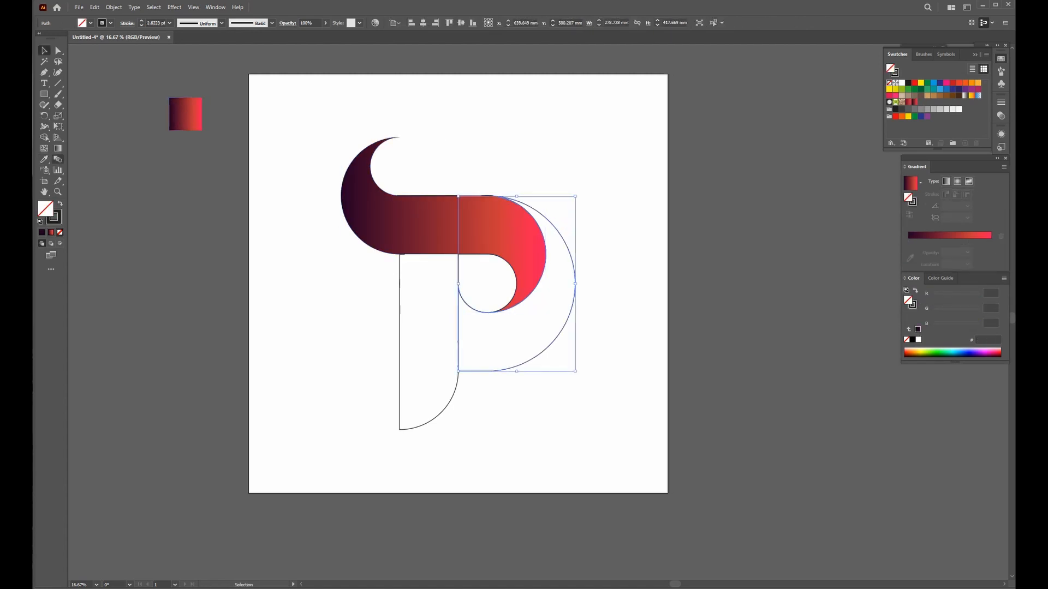
key(i)
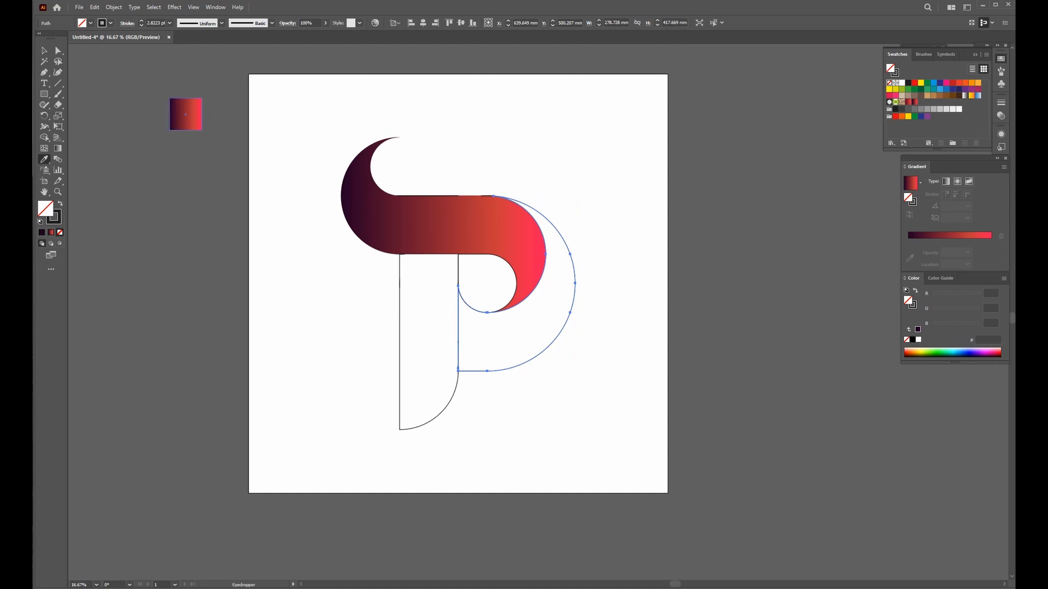
click(186, 114)
key(v)
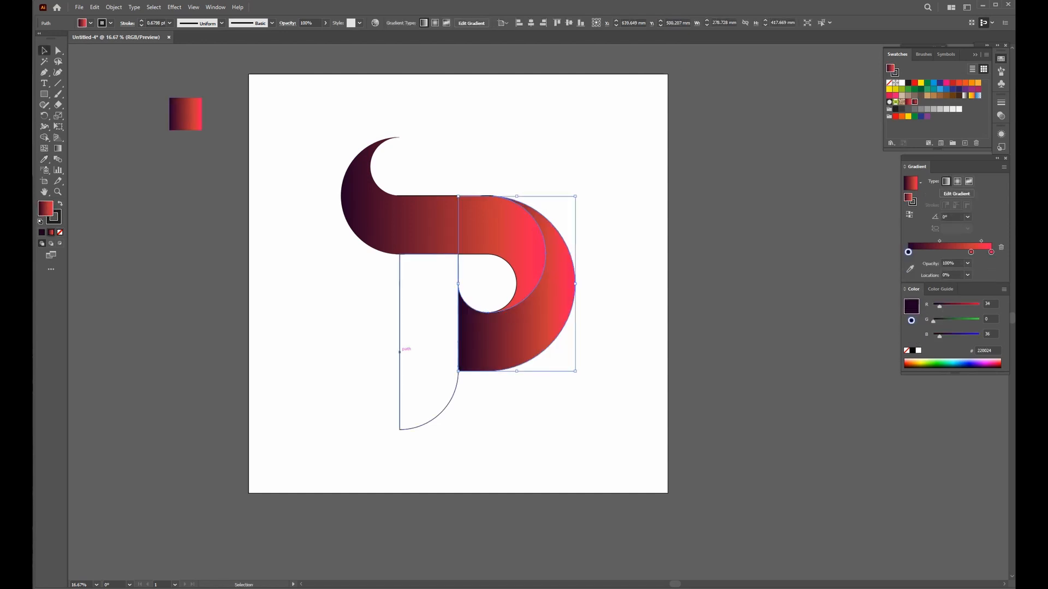
- Fill the P's vertical stem with the dark purple to red gradient sampled from the reference square
click(400, 349)
click(44, 159)
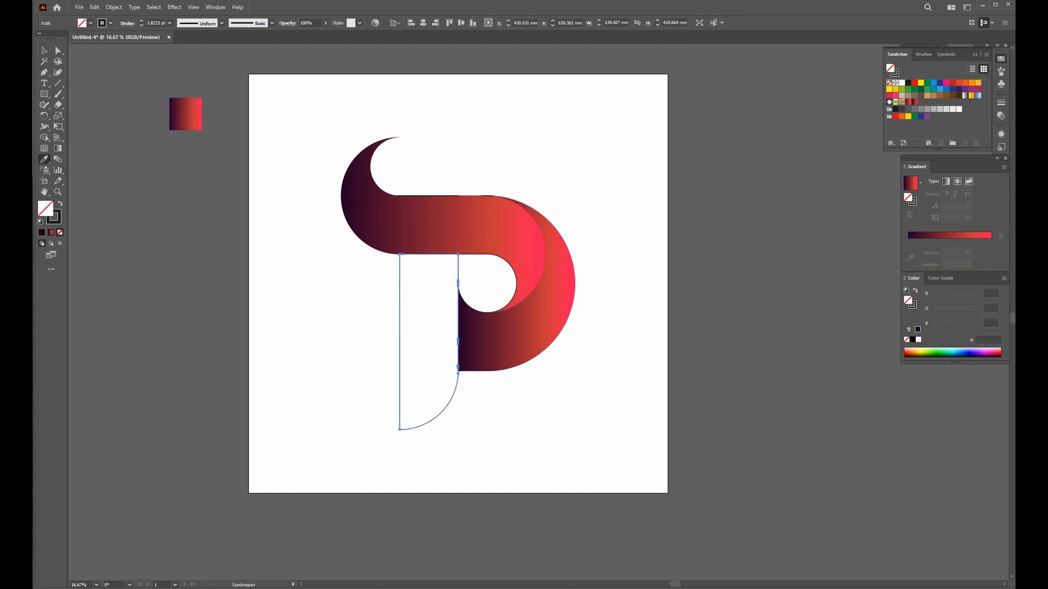
click(186, 114)
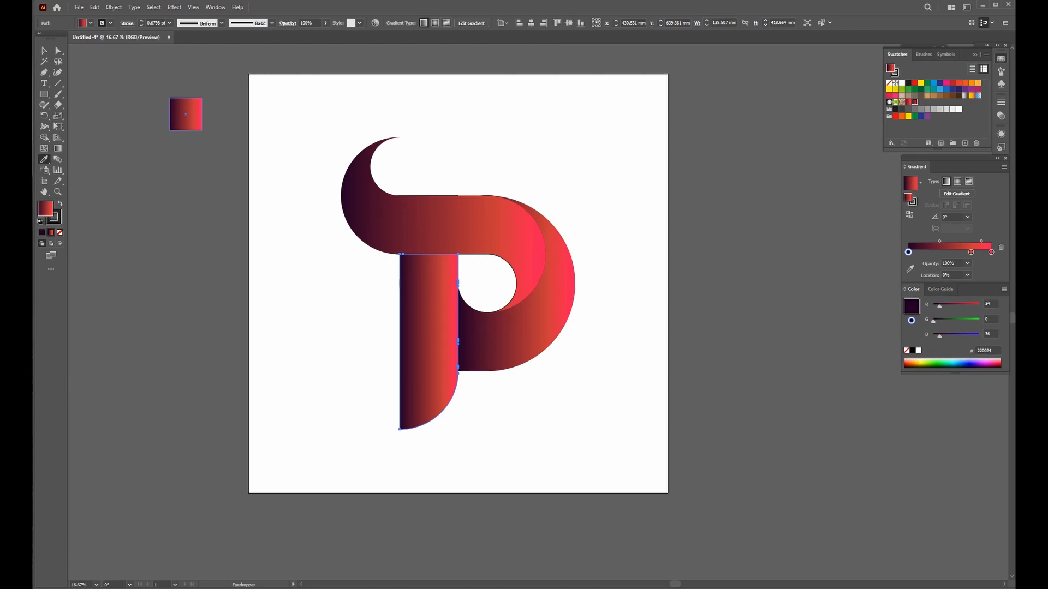
key(v)
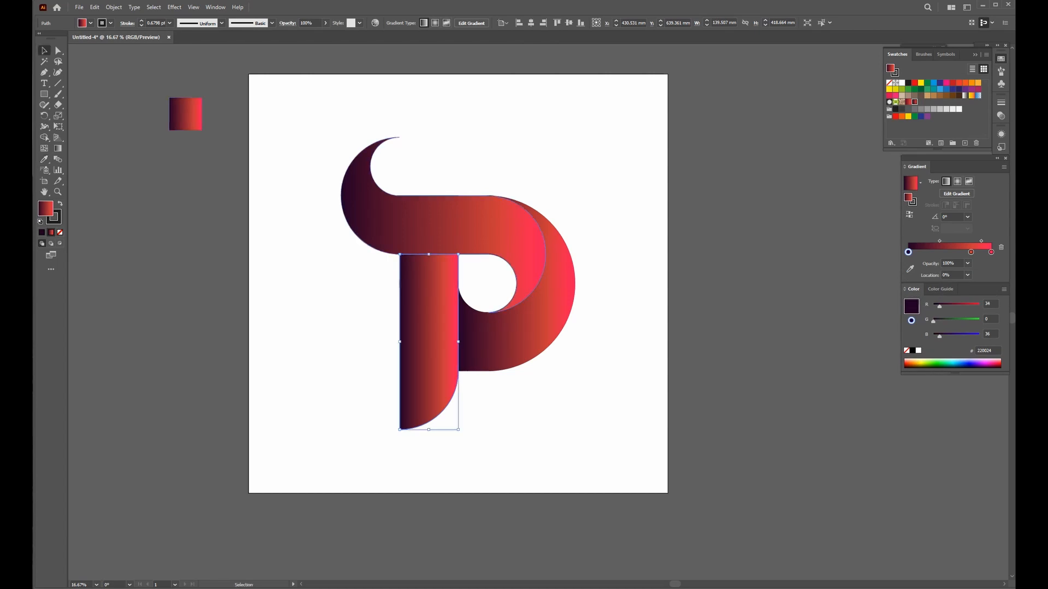
click(428, 195)
key(g)
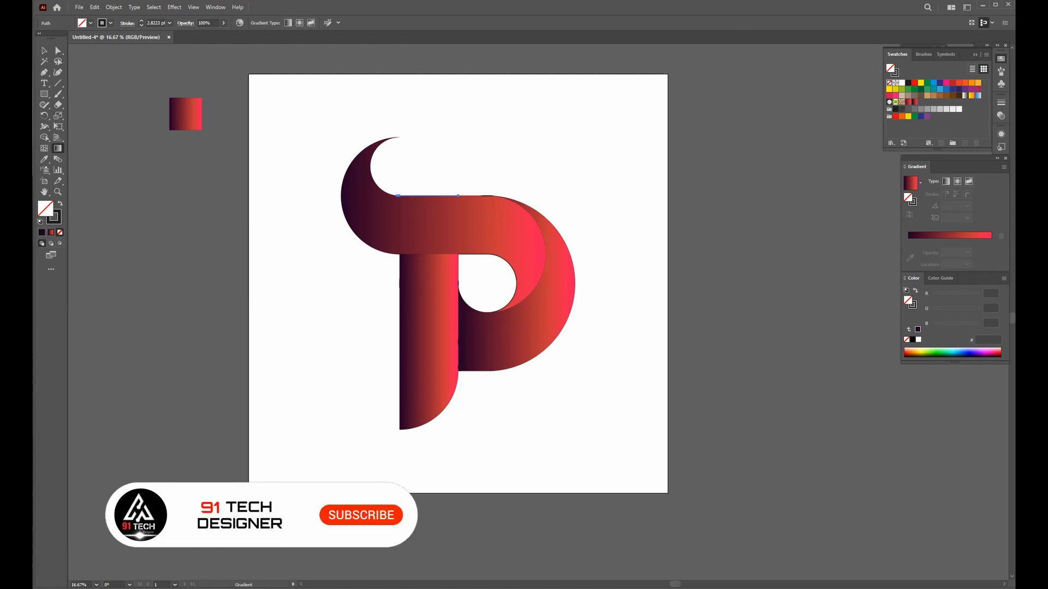
key(v)
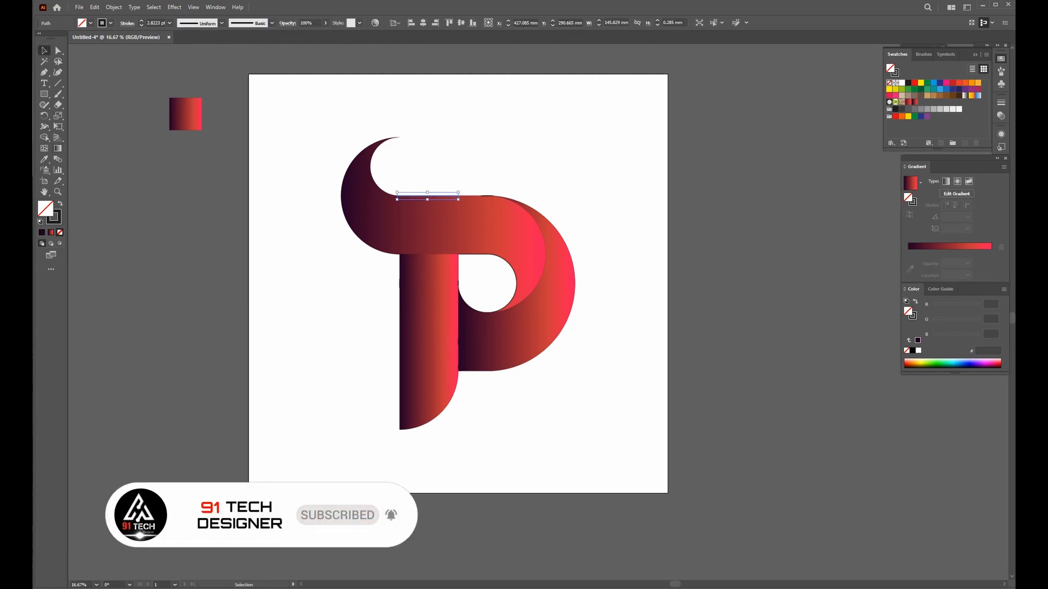
- Redirect the S-shaped ribbon's gradient diagonally to about 153°, running from dark purple beyond its lower-right end to red beyond its upper-left curl
click(388, 191)
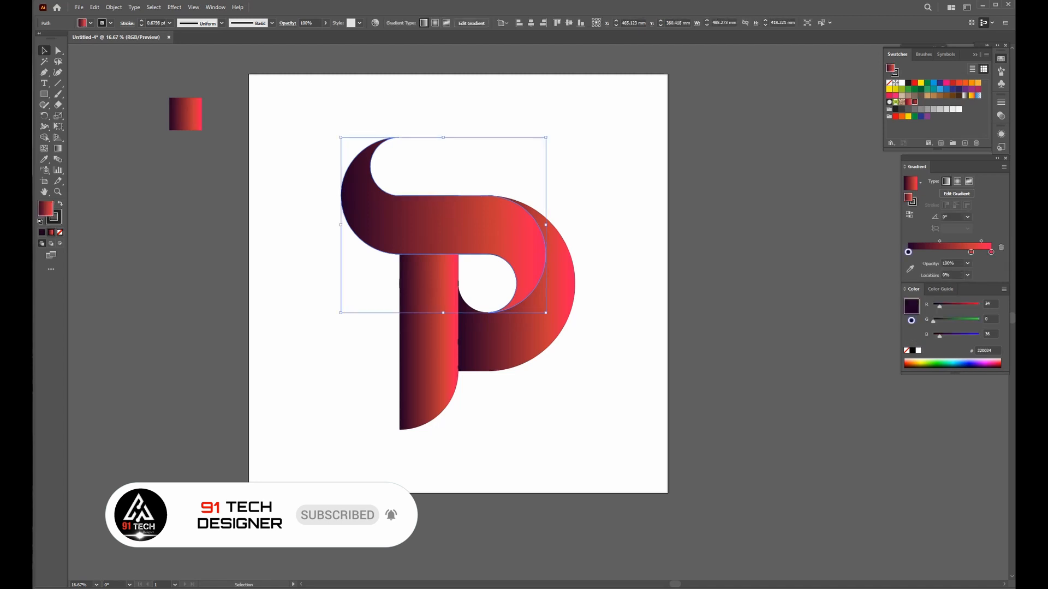
key(g)
mouse_move(608, 305)
mouse_down()
mouse_move(433, 206)
mouse_move(257, 133)
mouse_move(299, 151)
mouse_up()
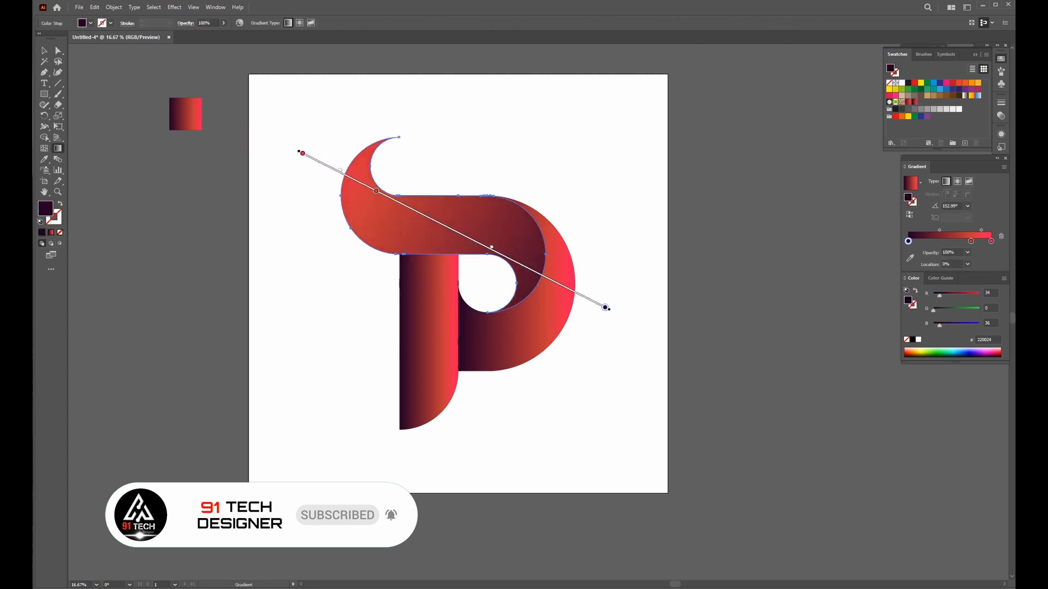
key(v)
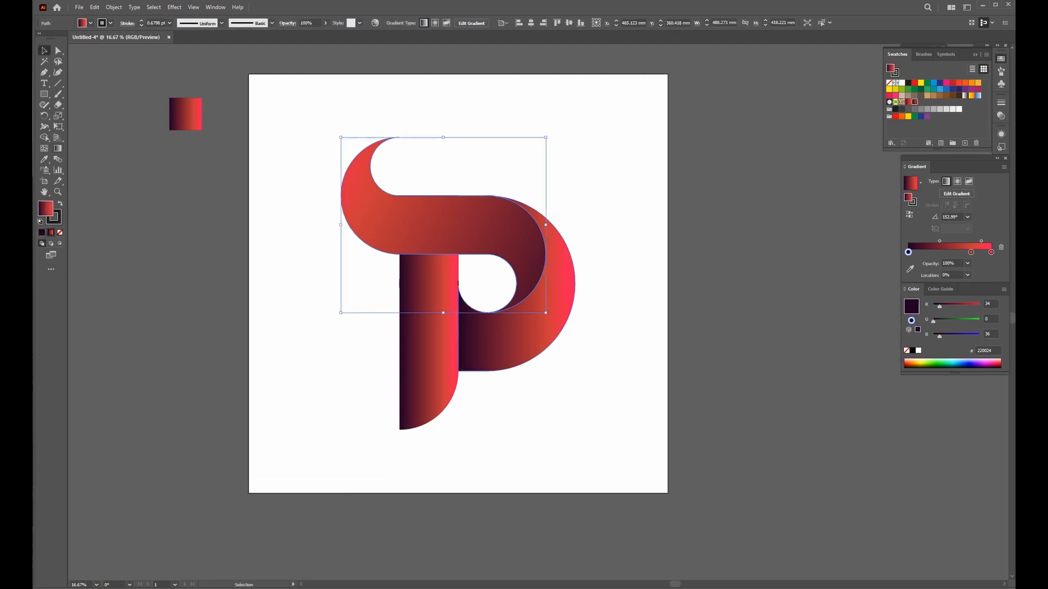
- Redirect the stem's gradient vertically to about -90°, from dark purple above the stem to red below it, and deselect everything
click(549, 345)
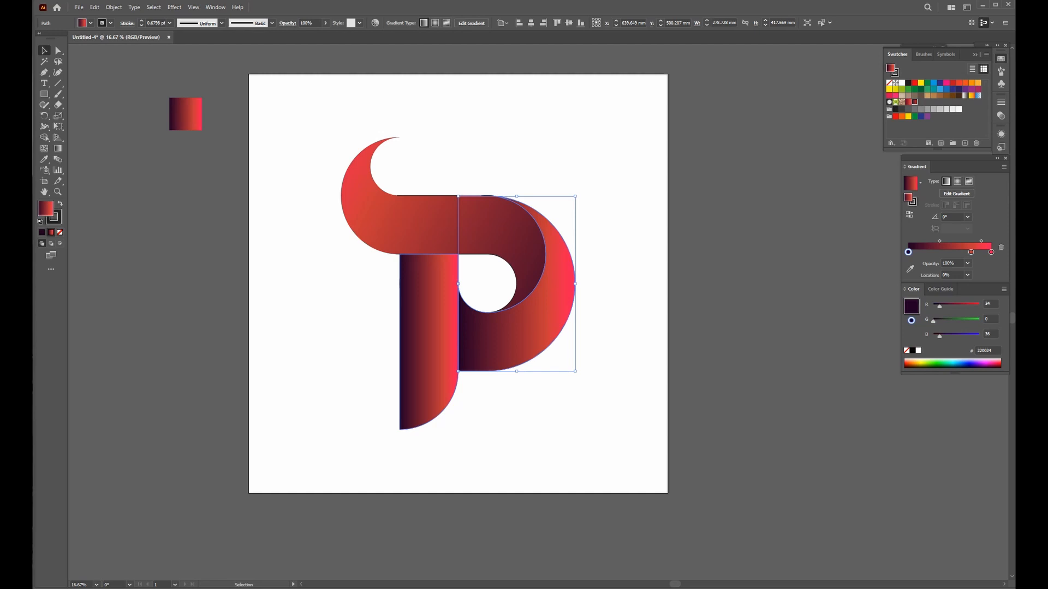
click(402, 344)
key(g)
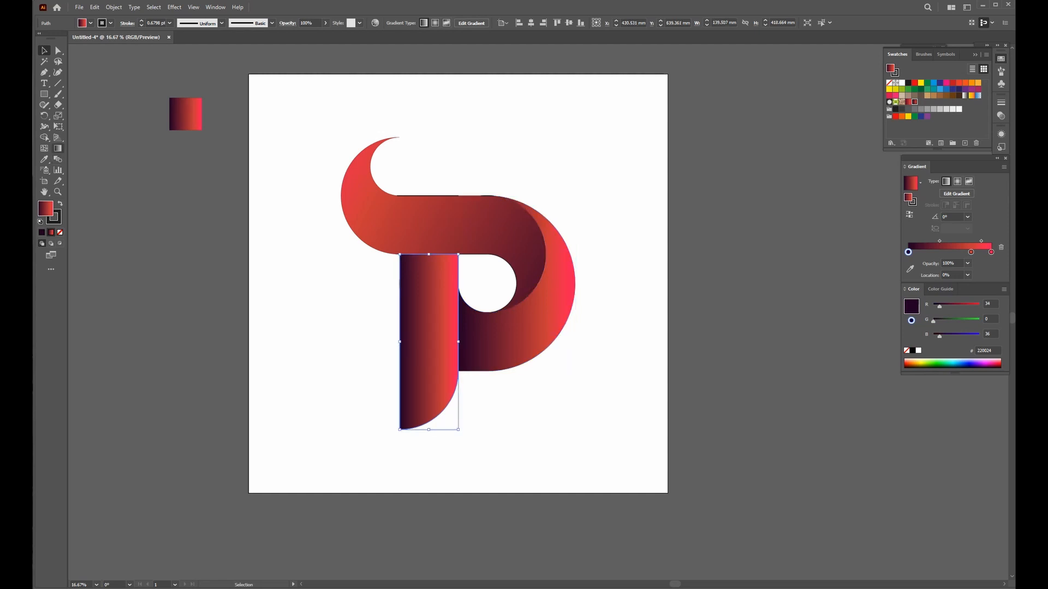
mouse_move(423, 157)
mouse_down()
mouse_move(416, 360)
mouse_move(429, 533)
mouse_up()
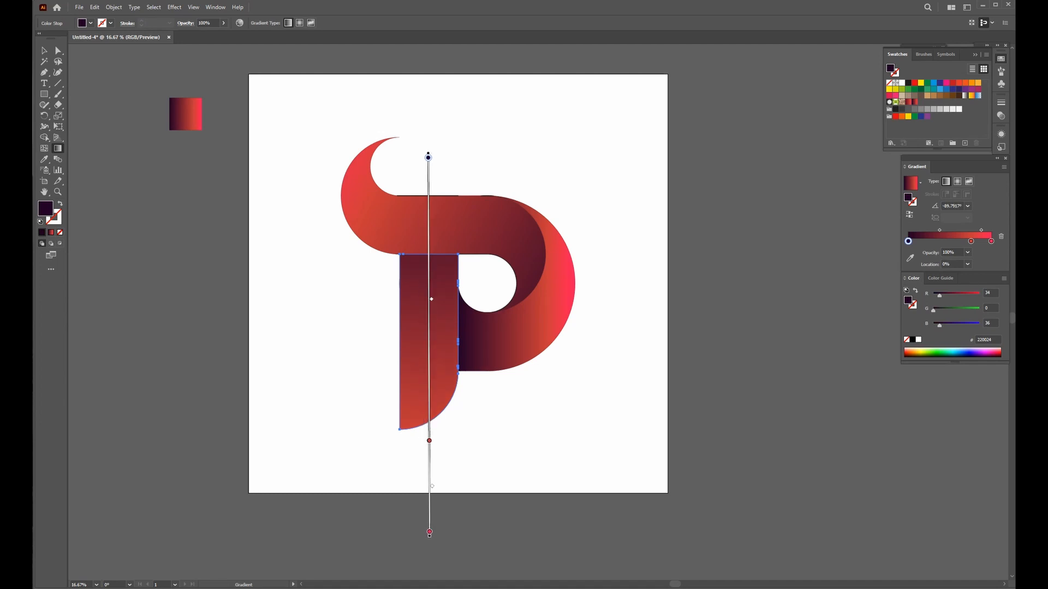
key(v)
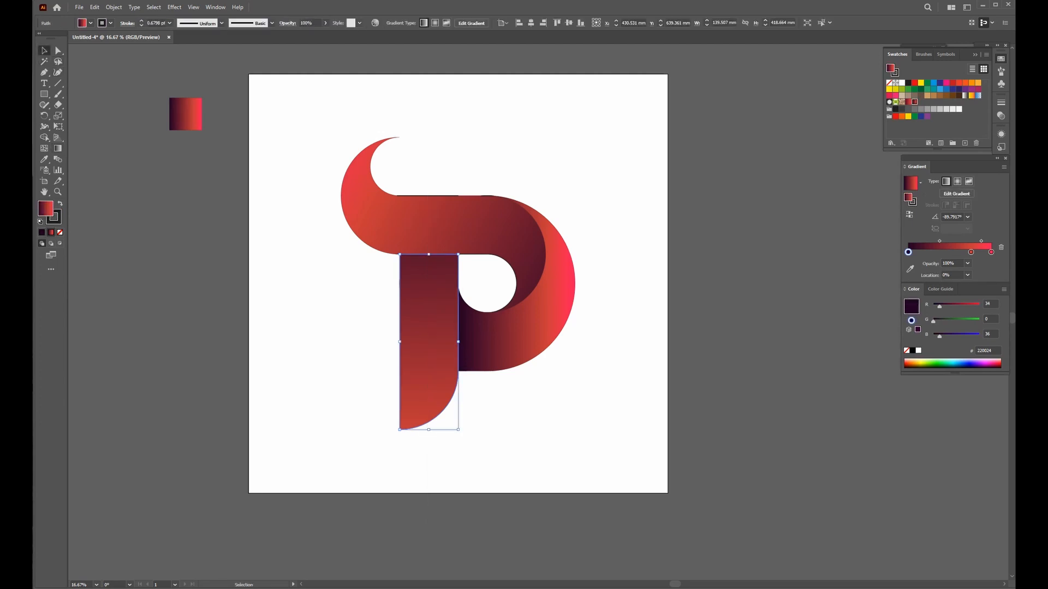
key(ctrl+shift+a)
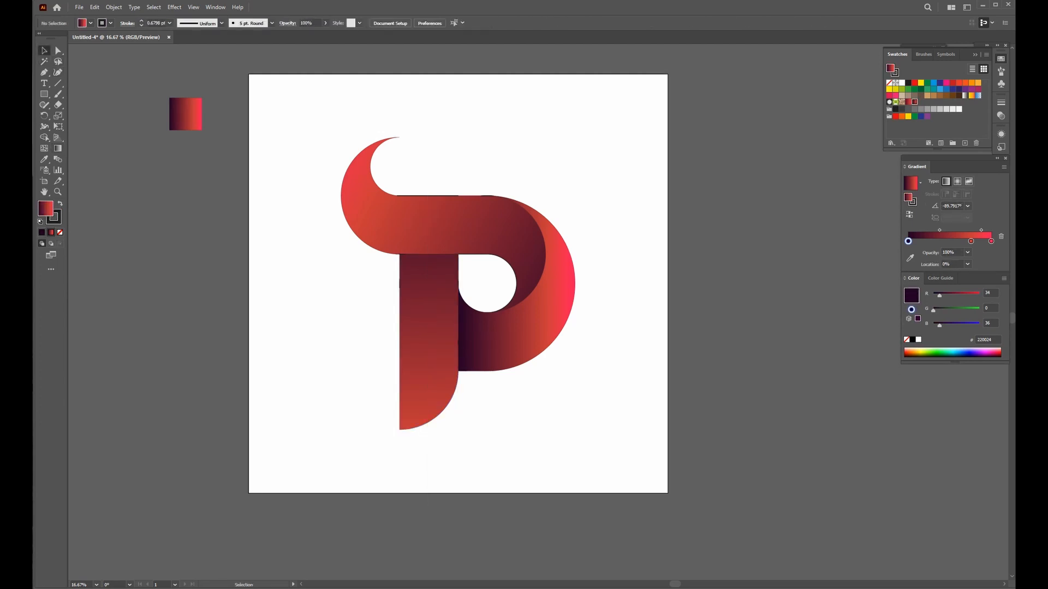